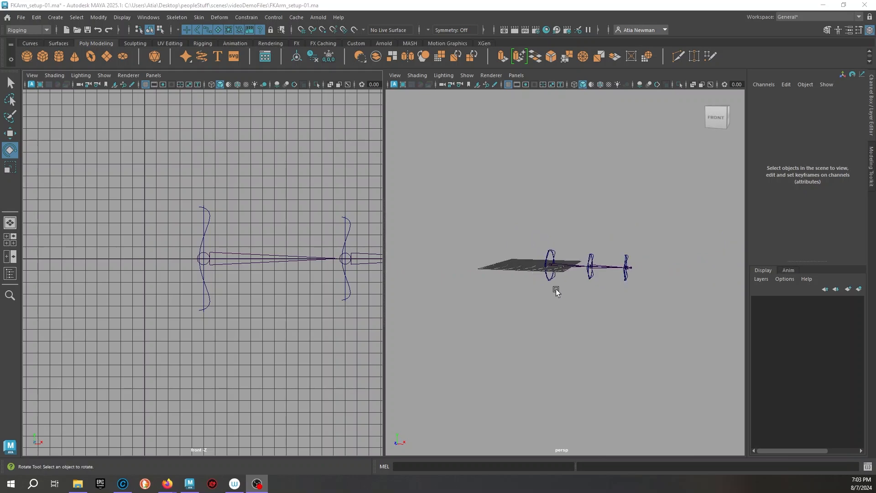
Test-rotate the left shoulder, elbow and wrist FK controls one at a time, undoing each rotation
click(537, 279)
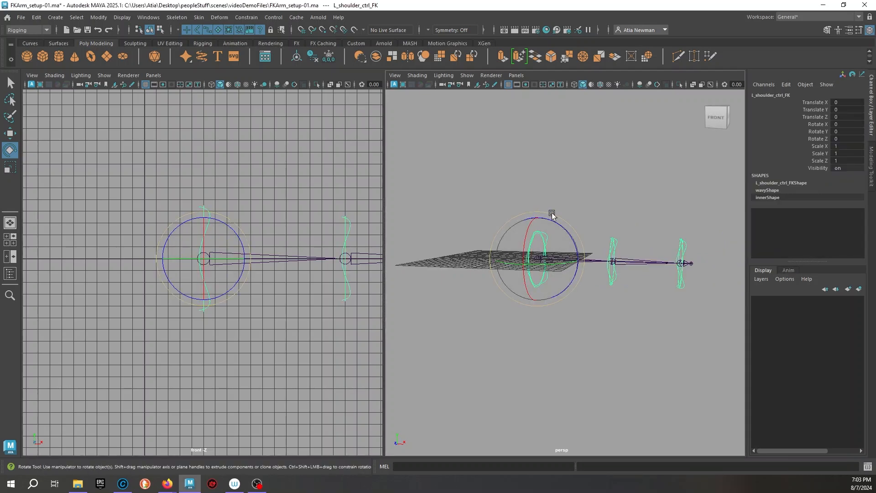
mouse_move(561, 233)
mouse_down()
mouse_move(543, 217)
mouse_move(559, 225)
mouse_up()
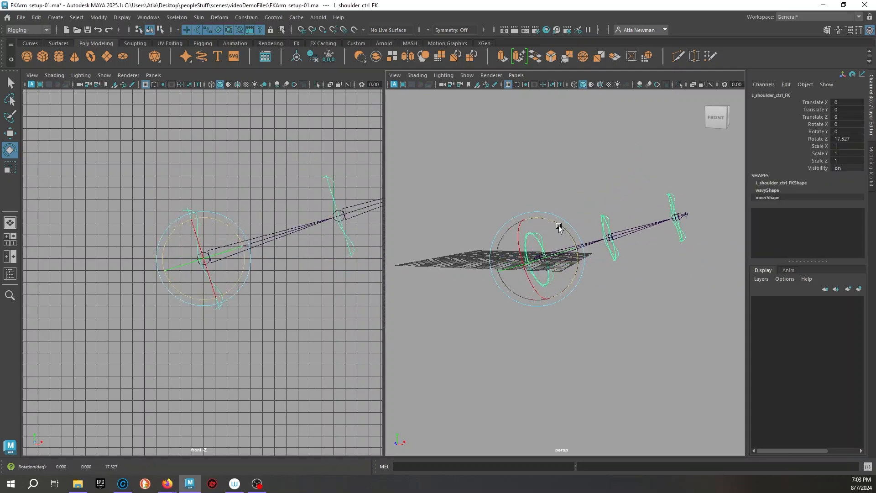
key(ctrl+z)
click(609, 240)
drag(619, 239, 636, 219)
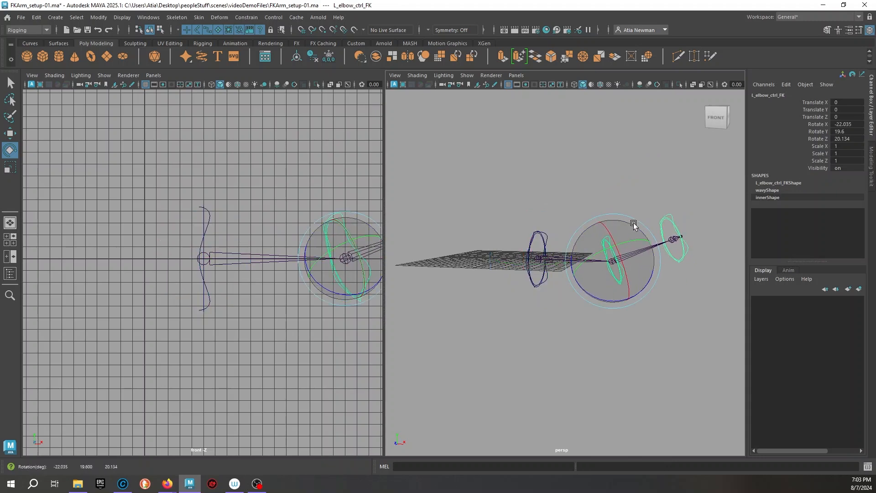
key(ctrl+z)
click(678, 254)
drag(689, 243, 707, 224)
key(ctrl+z)
Examine the axis orientation of the left shoulder and elbow joints using the Move tool
alt+drag(616, 358, 538, 330)
scroll(549, 248, up, 8)
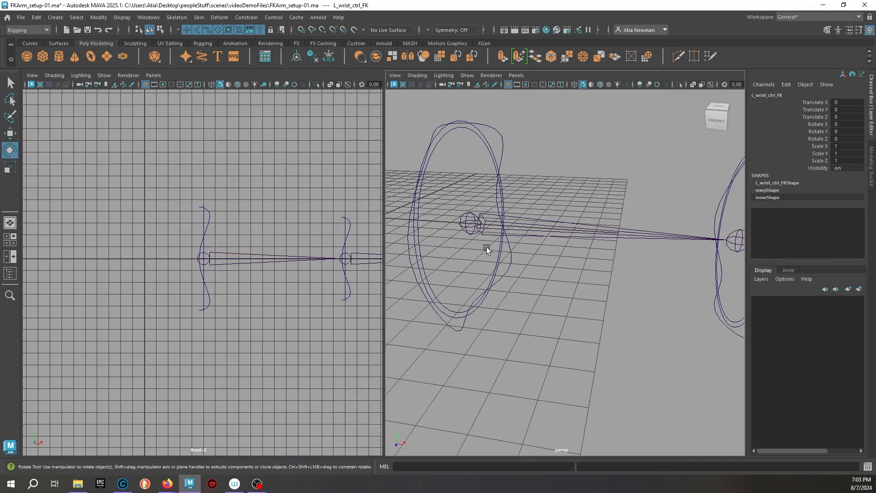
drag(486, 247, 516, 299)
key(q)
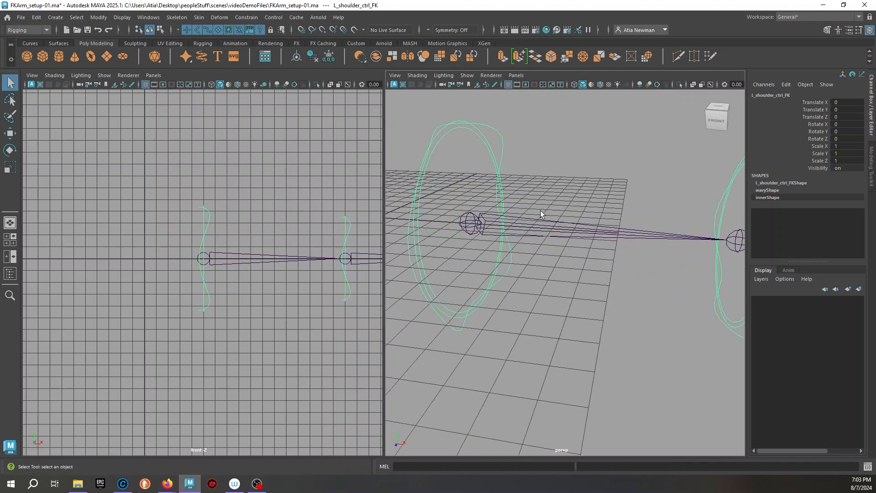
click(540, 213)
scroll(535, 282, down, 3)
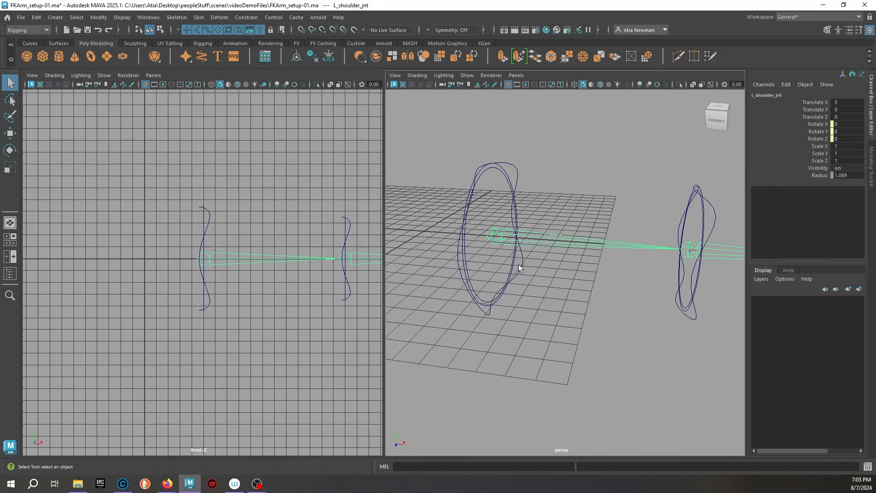
key(w)
alt+drag(551, 305, 542, 324)
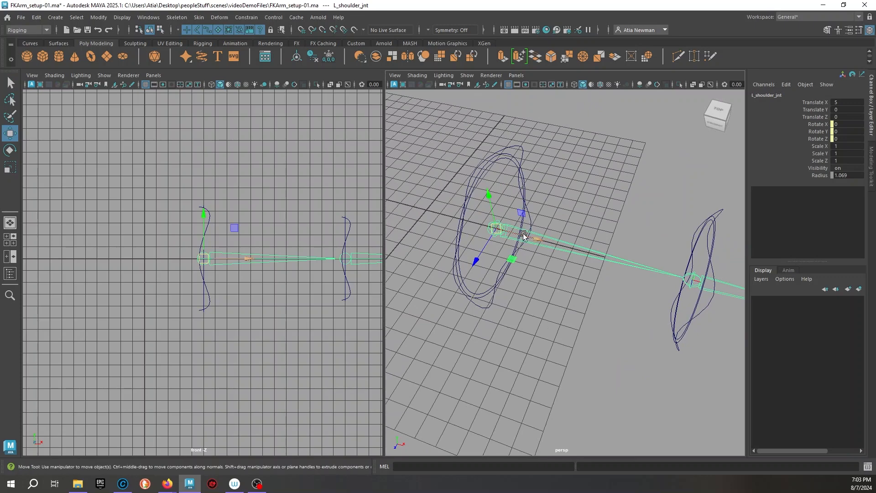
alt+middle_drag(698, 269, 596, 277)
click(674, 302)
alt+drag(653, 337, 623, 274)
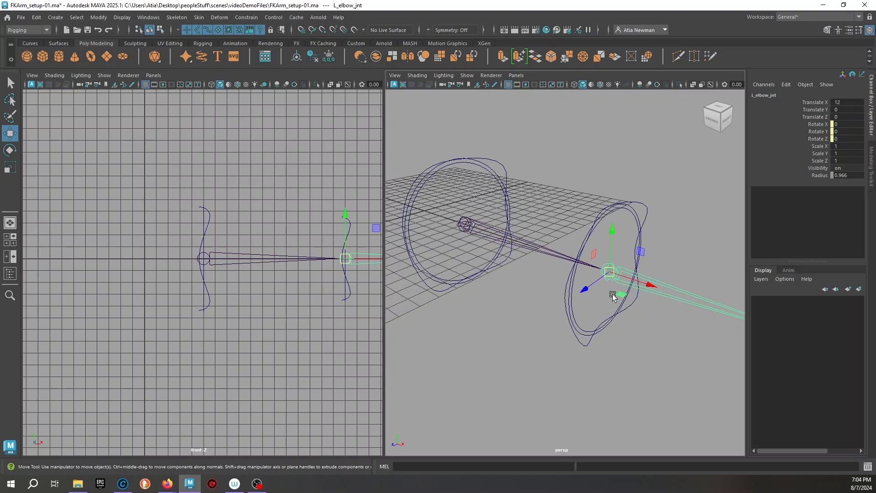
key(Up)
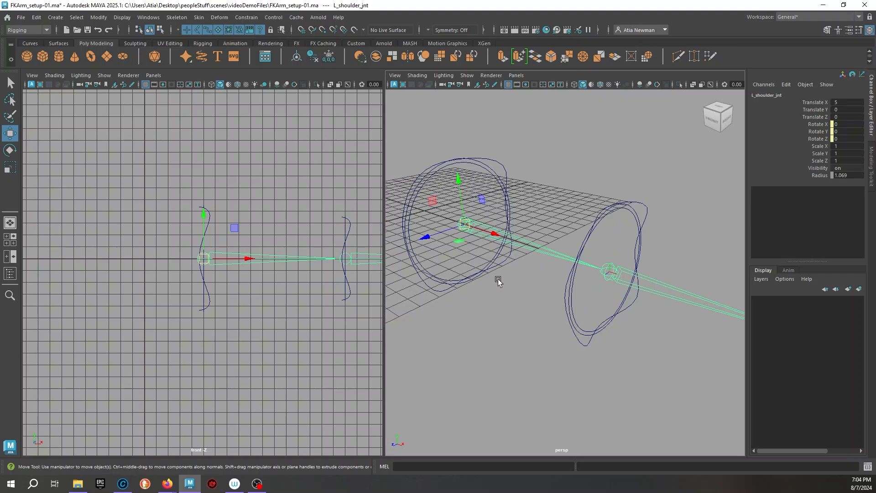
Show local rotation axes in component mode, compare the joints with the FK controls, and return to object mode
click(161, 29)
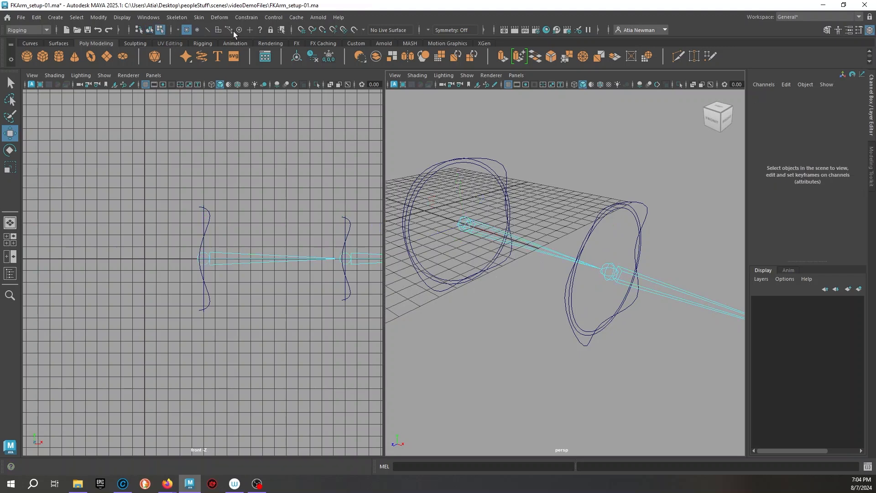
click(261, 31)
alt+drag(557, 313, 446, 237)
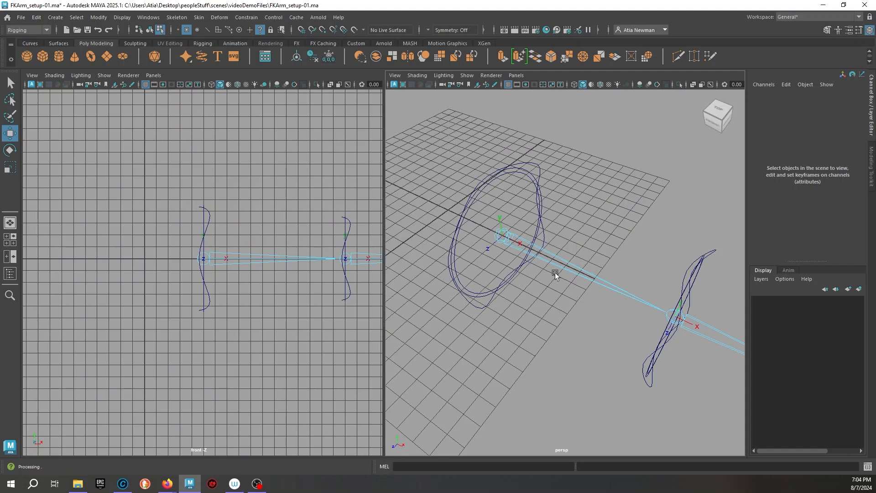
key(Down)
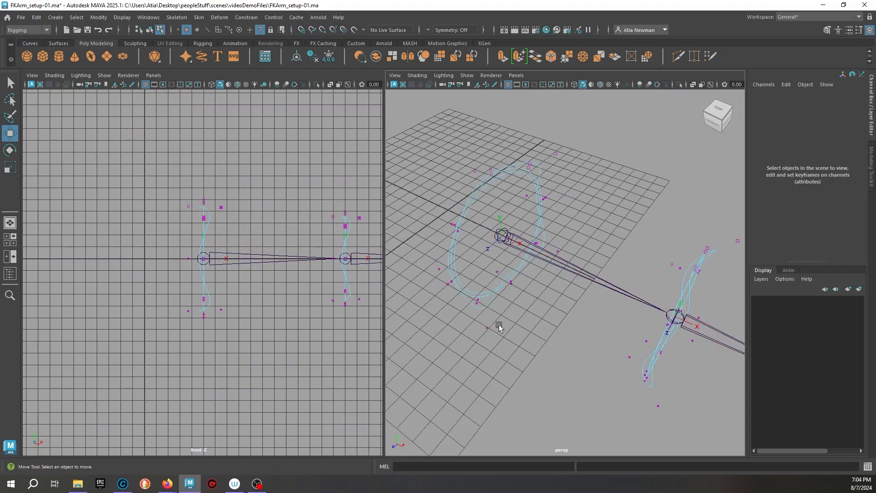
alt+drag(648, 402, 680, 357)
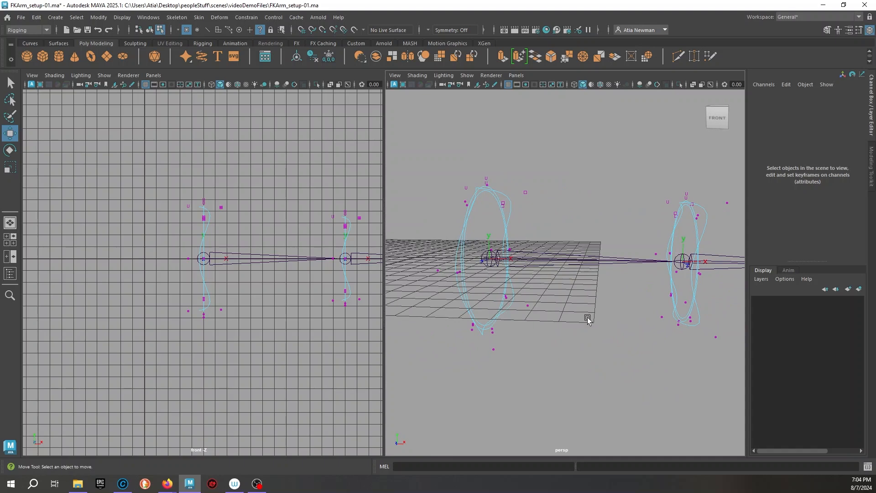
scroll(673, 315, down, 3)
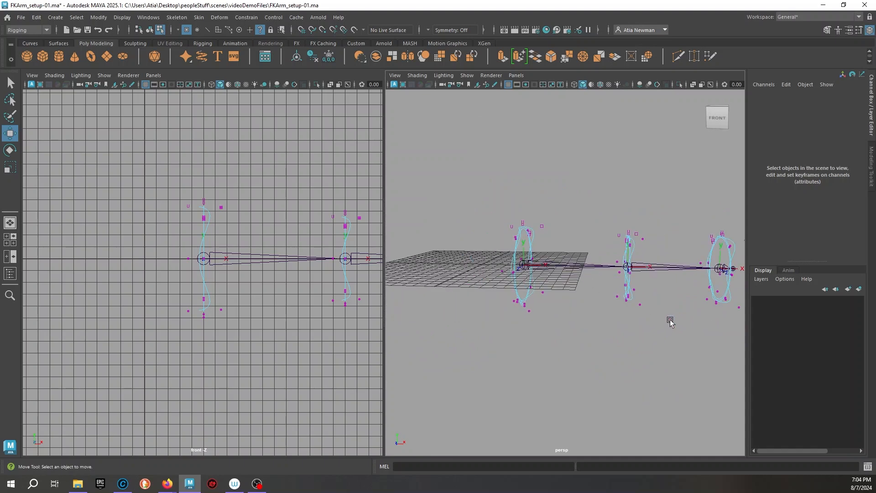
alt+drag(582, 318, 534, 285)
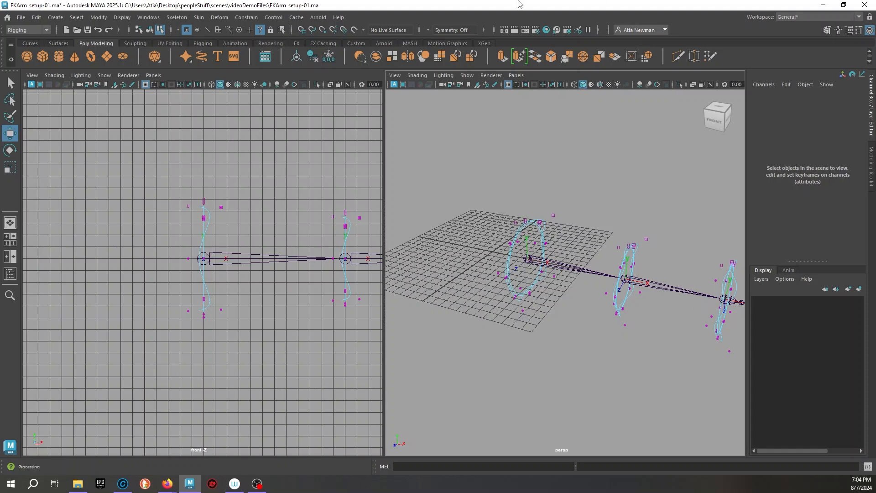
click(152, 31)
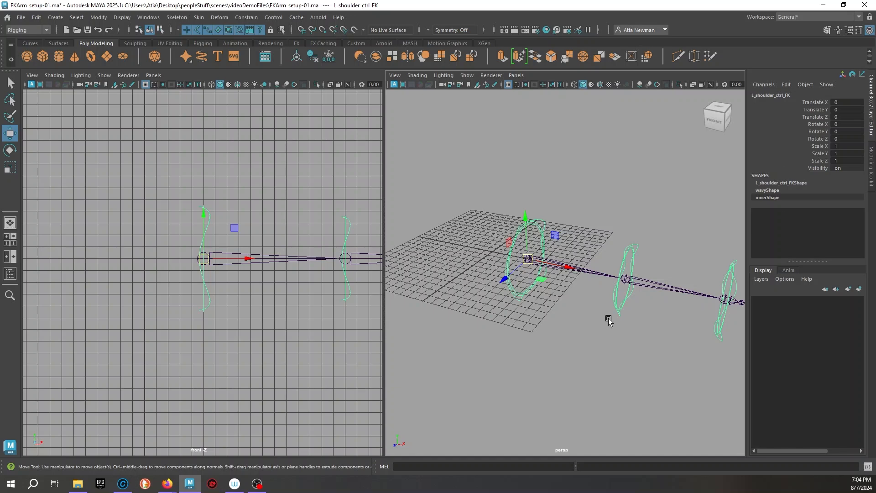
Select L_shoulder_jnt and open the Outliner, placing it over the front view
click(587, 276)
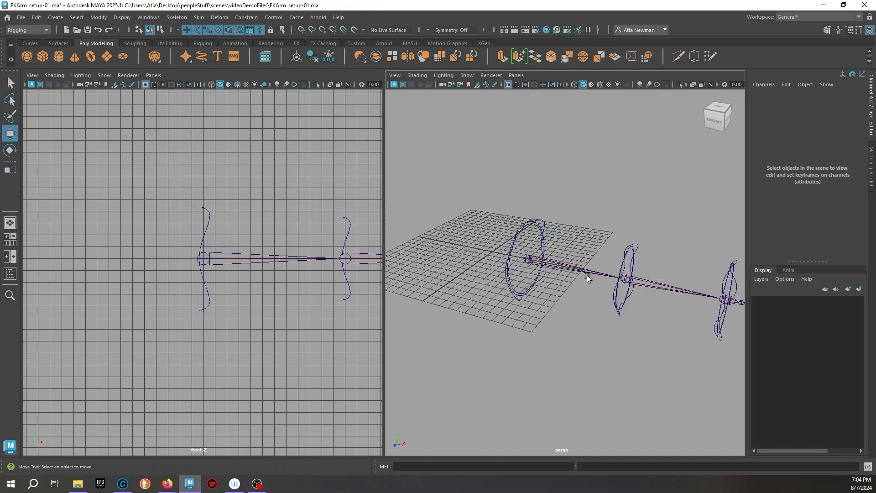
drag(579, 251, 581, 355)
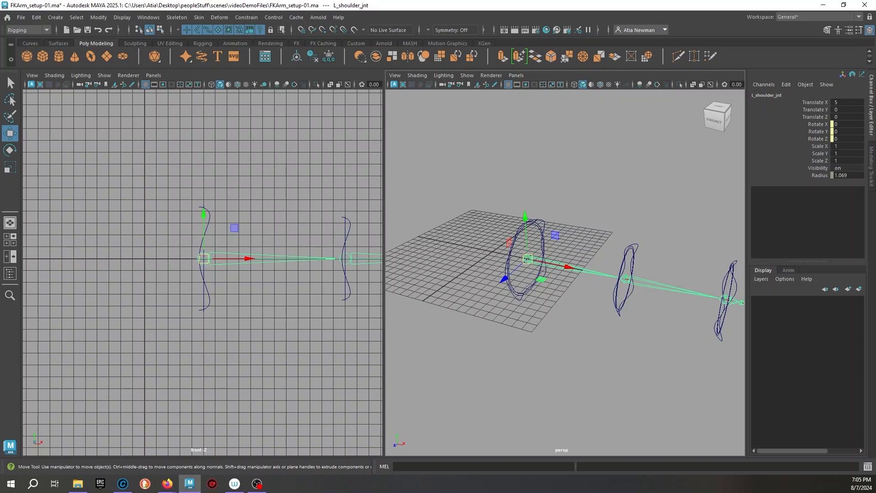
click(10, 274)
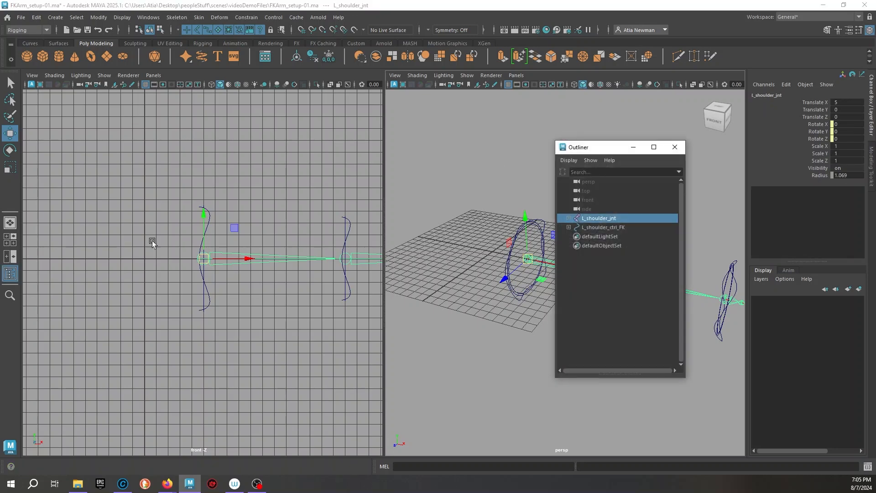
drag(564, 147, 161, 103)
Tear off the Skeleton commands, open the Mirror Joint options and reset them to defaults
click(177, 17)
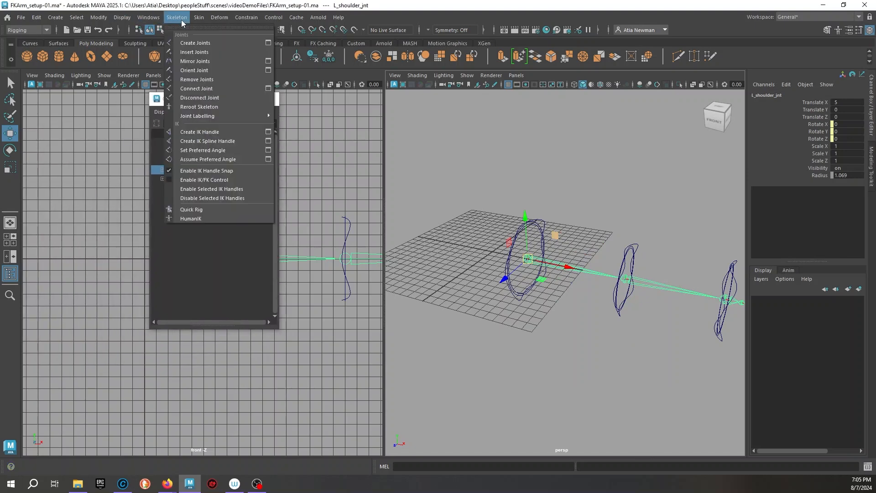
click(228, 17)
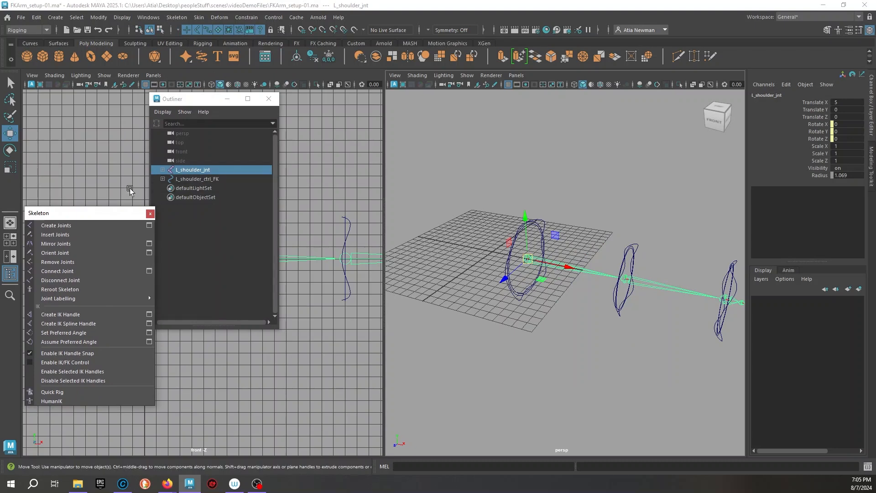
click(149, 243)
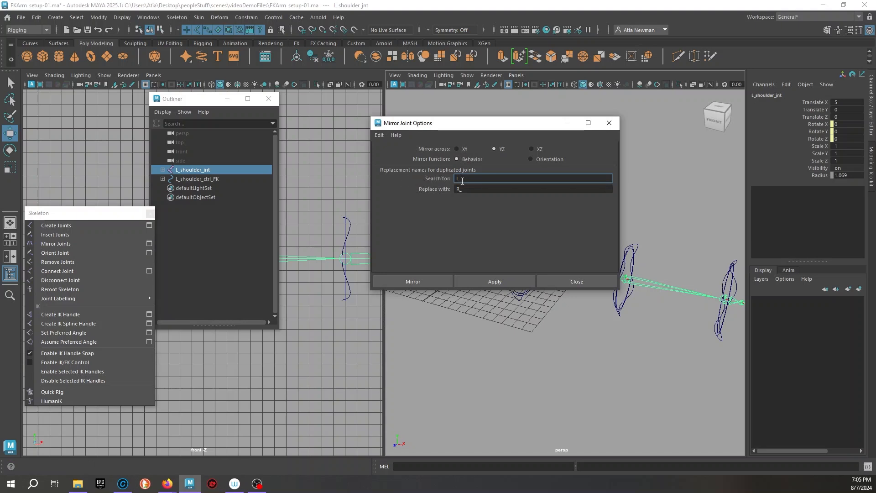
click(379, 135)
click(383, 153)
drag(407, 123, 467, 108)
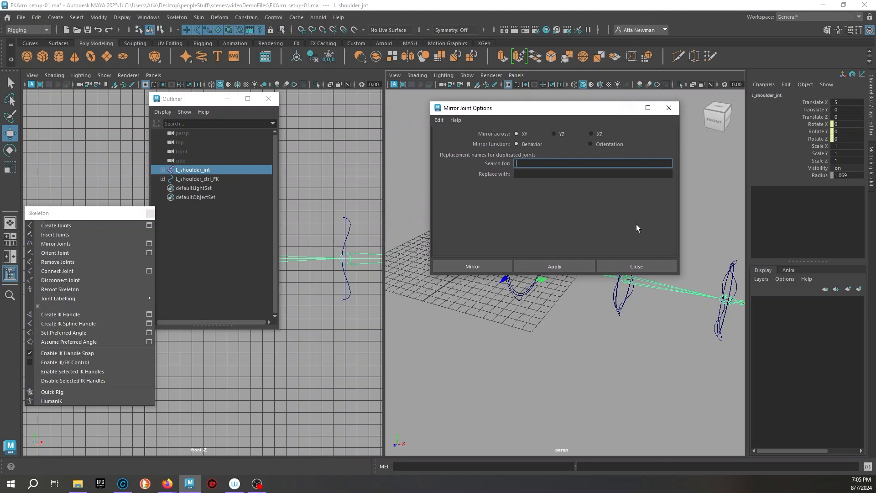
drag(553, 118, 663, 120)
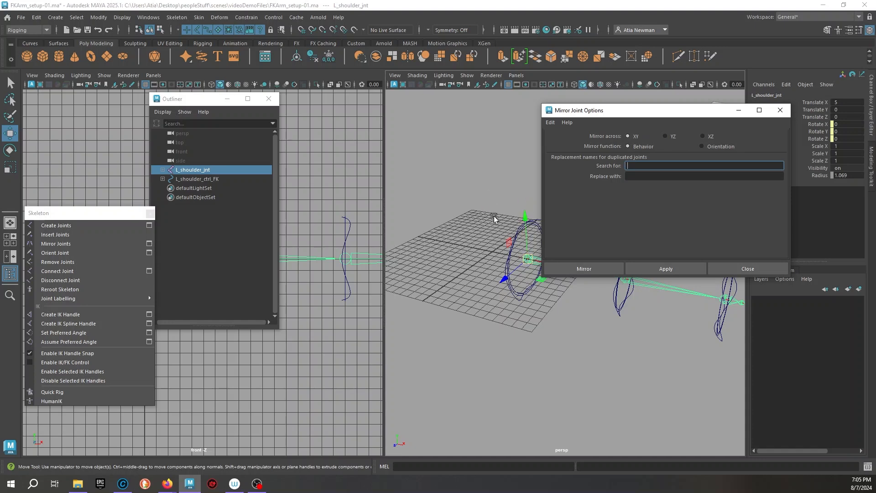
Mirror the L_shoulder_jnt chain across YZ with the Behavior function, replacing L_ with R_ in the joint names
alt+drag(538, 317, 590, 348)
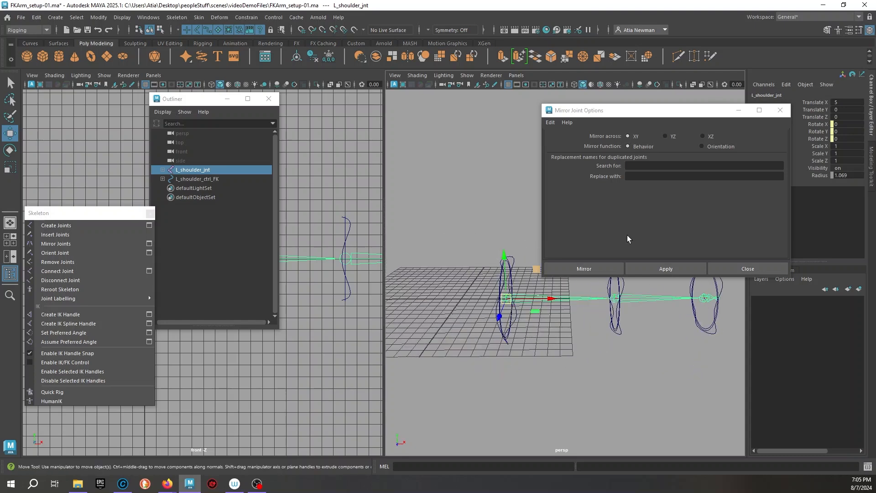
click(666, 136)
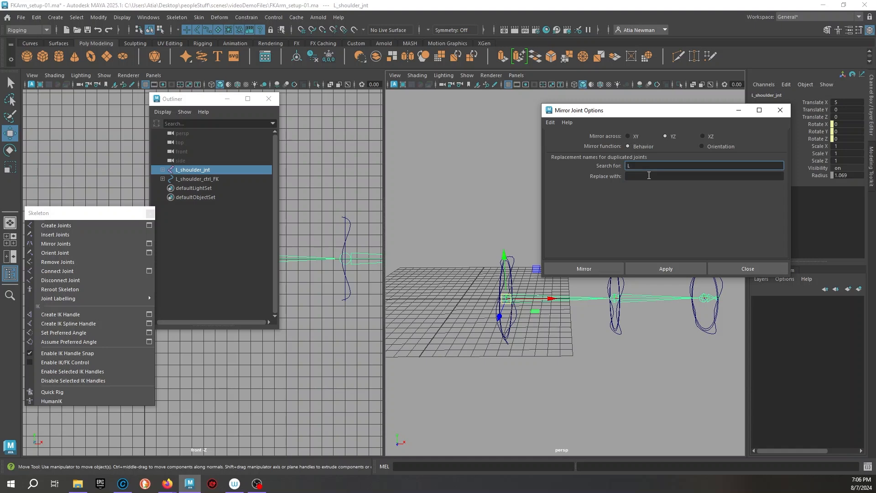
click(648, 175)
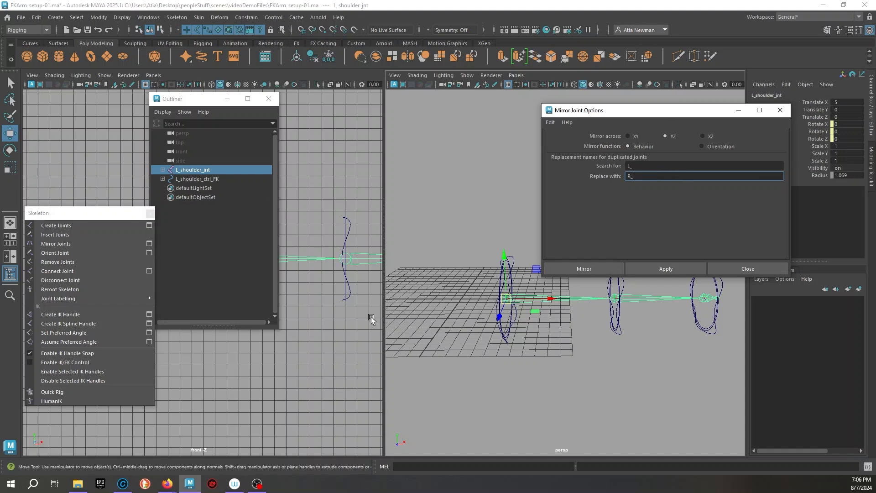
shift+click(162, 170)
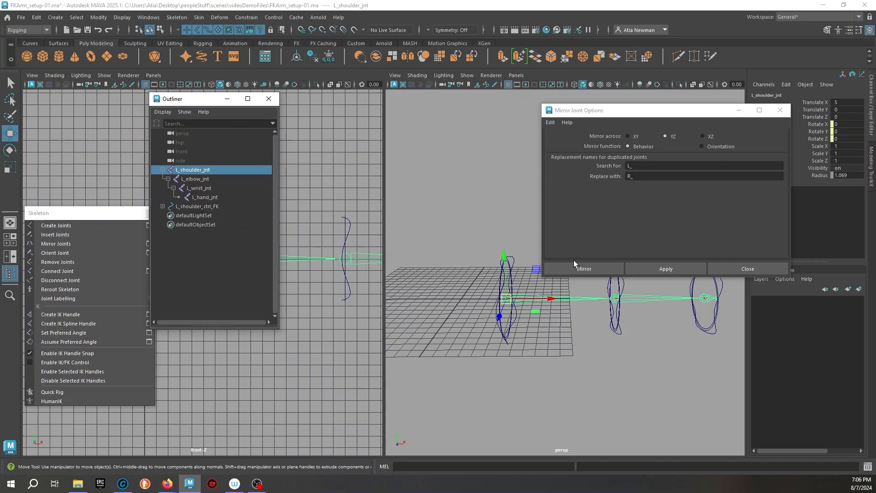
click(658, 268)
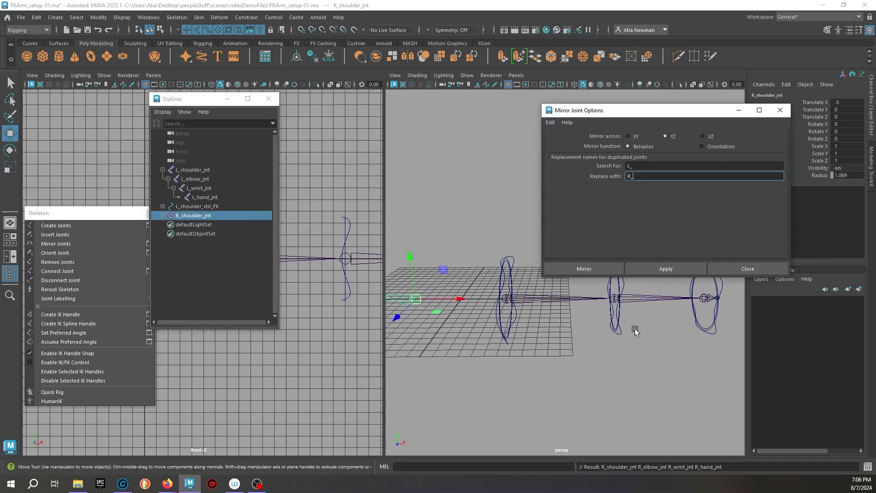
Test-rotate R_shoulder_jnt and L_shoulder_ctrl_FK together about Z to check the mirrored behavior, and undo the test rotations
scroll(565, 361, down, 3)
alt+drag(472, 346, 505, 370)
scroll(479, 360, up, 2)
alt+middle_drag(504, 369, 471, 400)
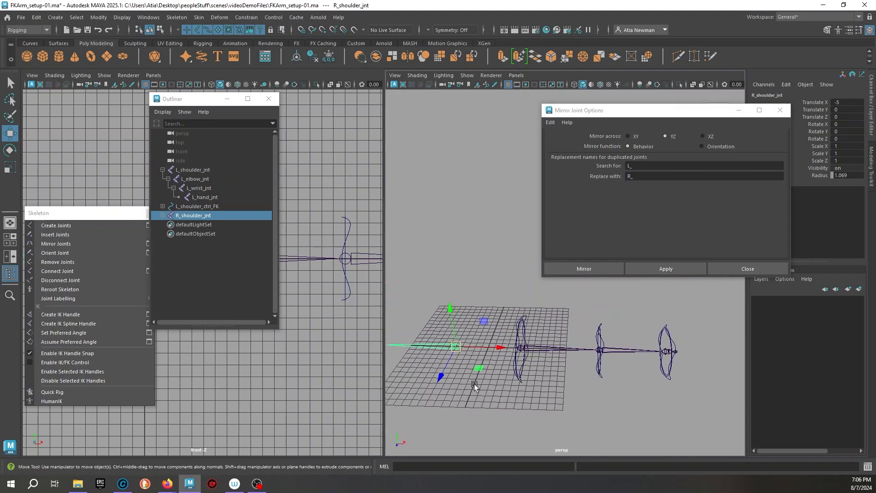
key(q)
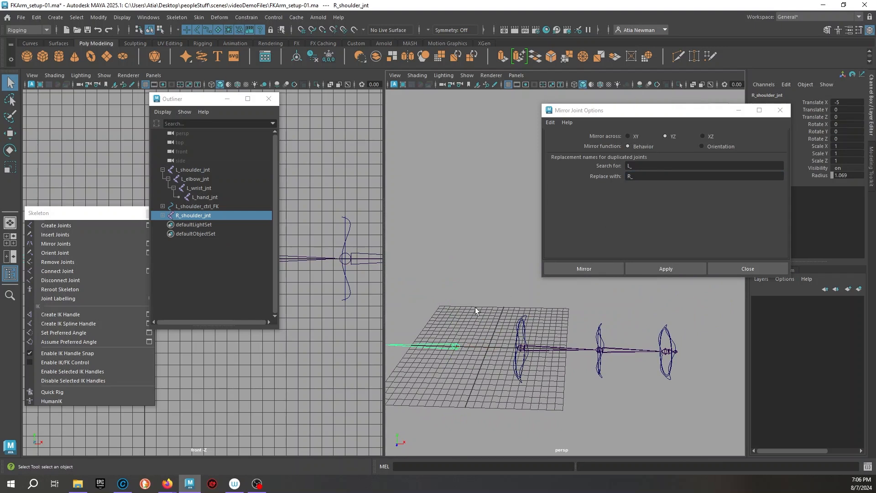
mouse_move(538, 321)
shift+mouse_down()
mouse_move(516, 300)
mouse_move(538, 326)
mouse_move(536, 318)
shift+mouse_up()
key(e)
scroll(532, 314, down, 5)
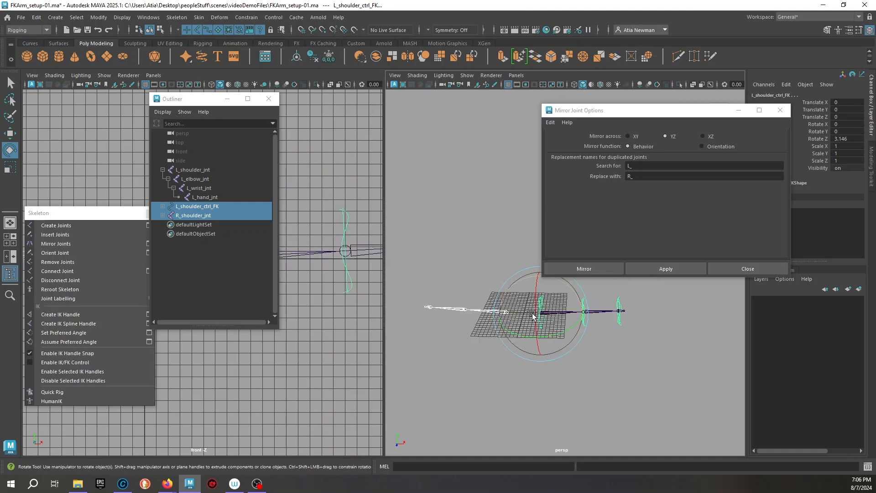
alt+drag(497, 377, 524, 326)
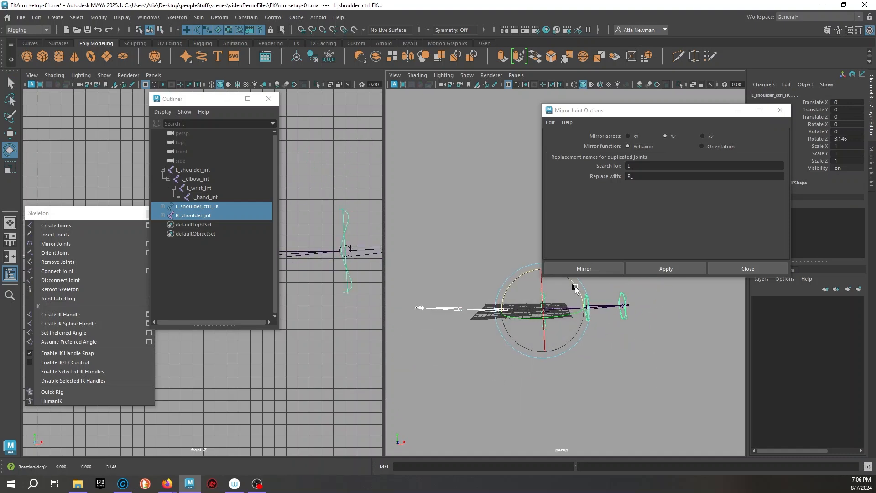
drag(575, 288, 559, 323)
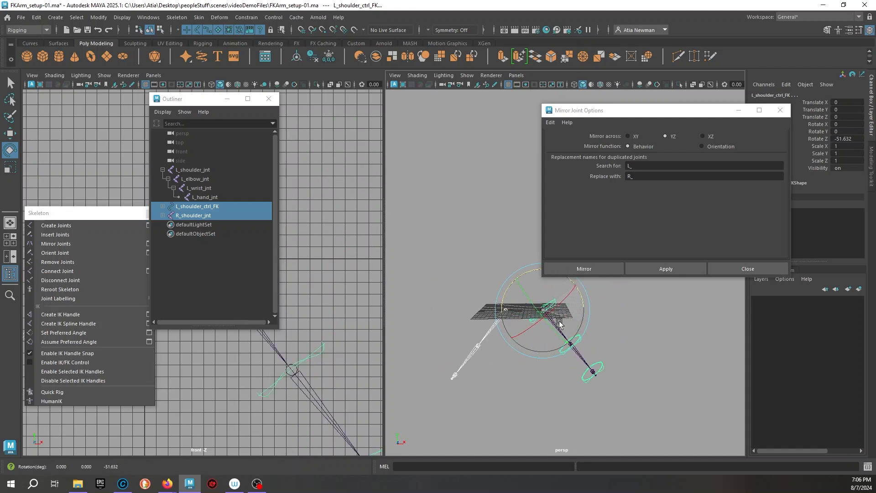
key(ctrl+z)
key(ctrl+z)
key(ctrl+z)
key(ctrl+z)
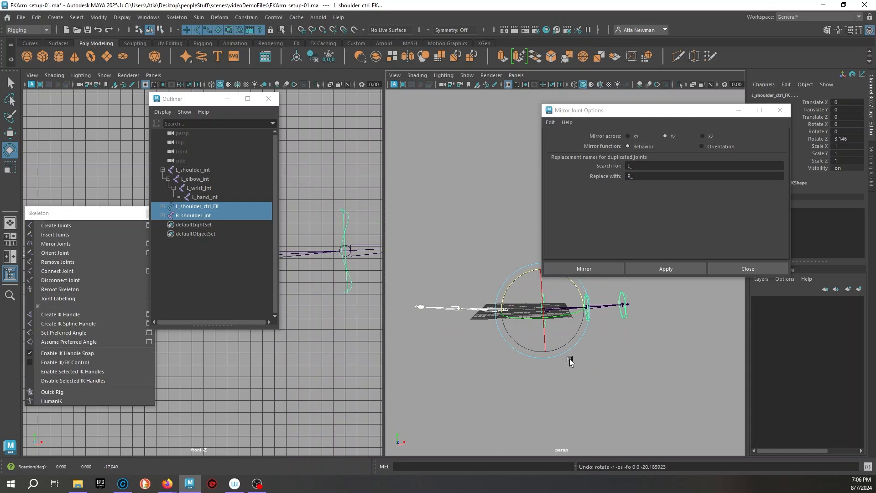
Undo the remaining test rotation, close the Mirror Joint options and torn-off Skeleton commands, and clear the selection
key(ctrl+z)
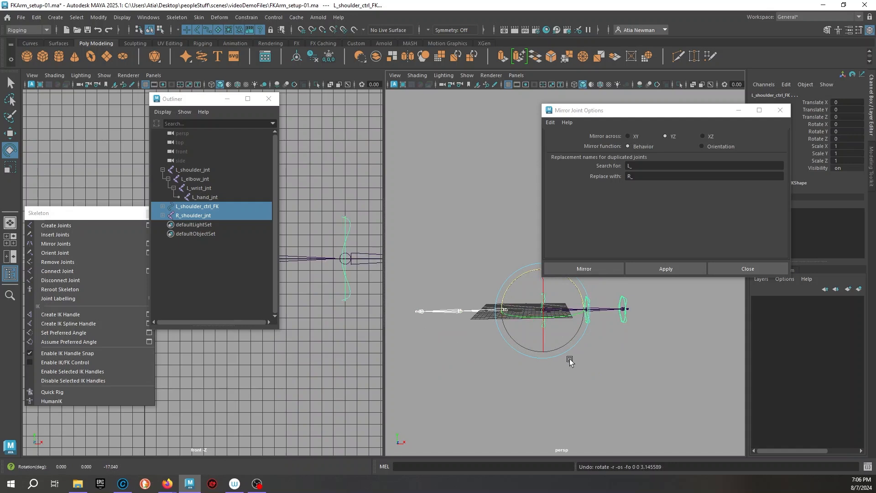
click(742, 270)
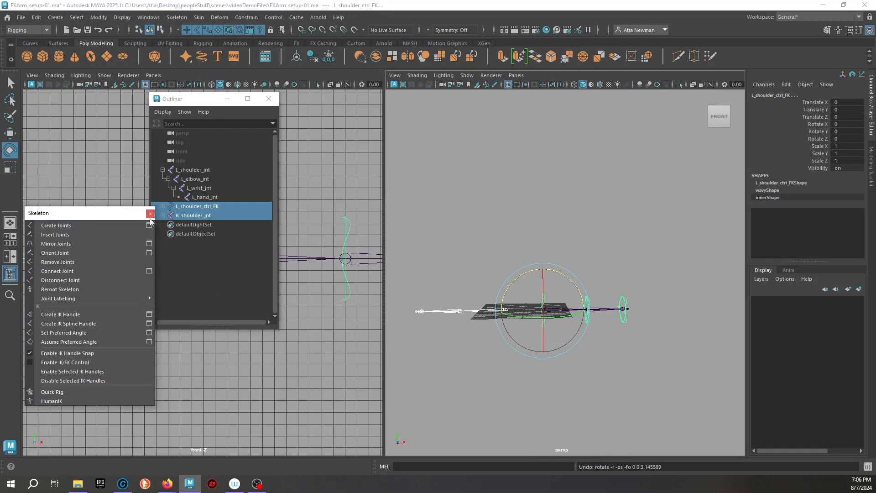
click(151, 213)
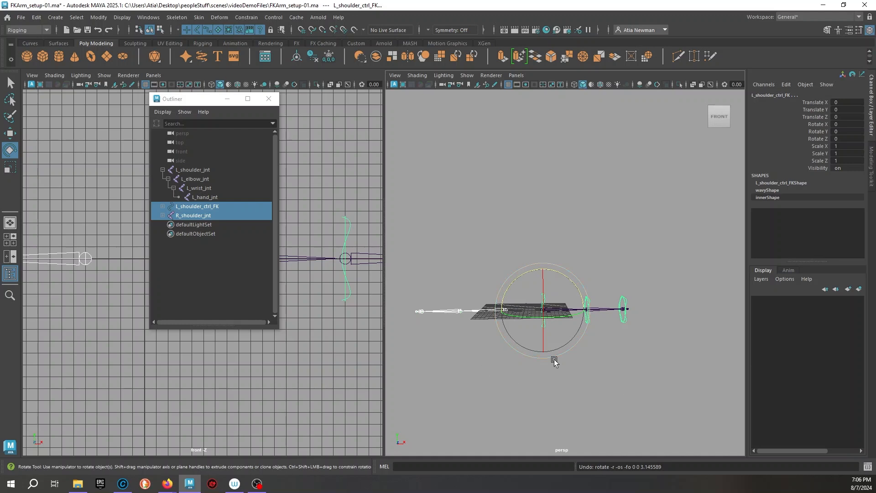
click(515, 377)
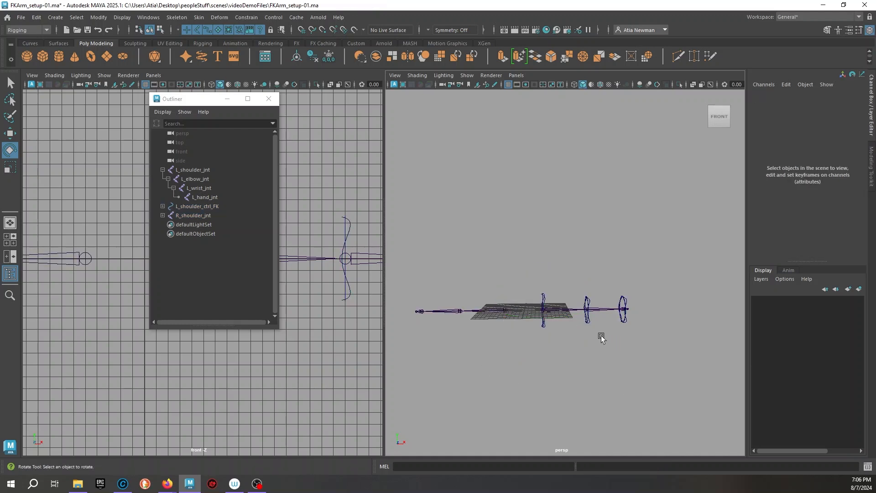
Group the L_shoulder_ctrl_FK control hierarchy under a new parent group with its pivot at the world origin
click(193, 207)
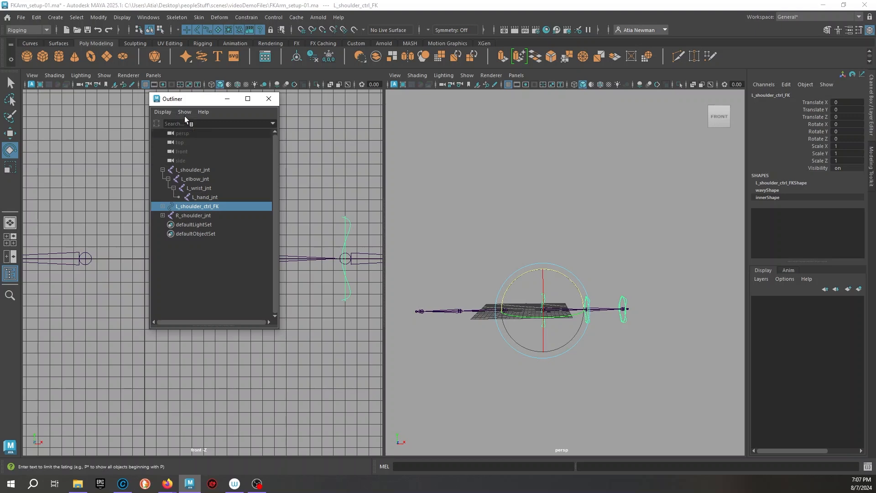
drag(190, 105, 736, 133)
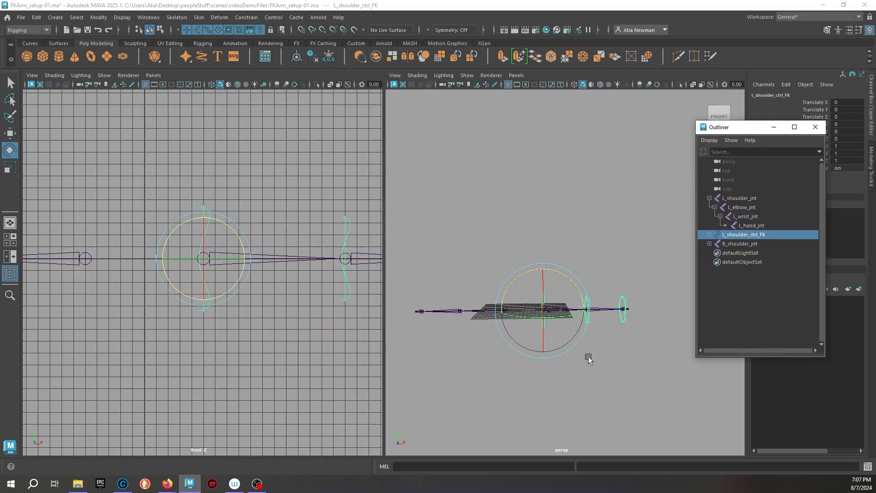
mouse_move(546, 377)
alt+mouse_down()
mouse_move(480, 381)
mouse_move(549, 399)
mouse_move(544, 394)
alt+mouse_up()
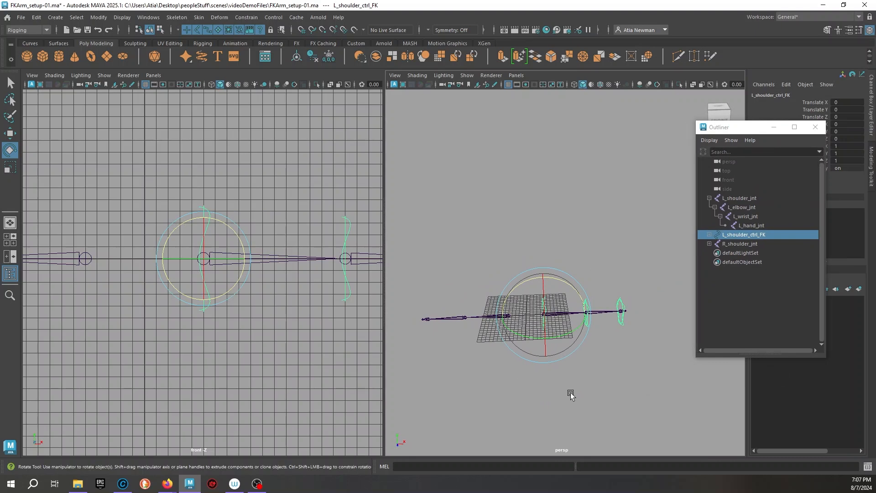
key(q)
scroll(559, 356, up, 3)
scroll(559, 357, up, 3)
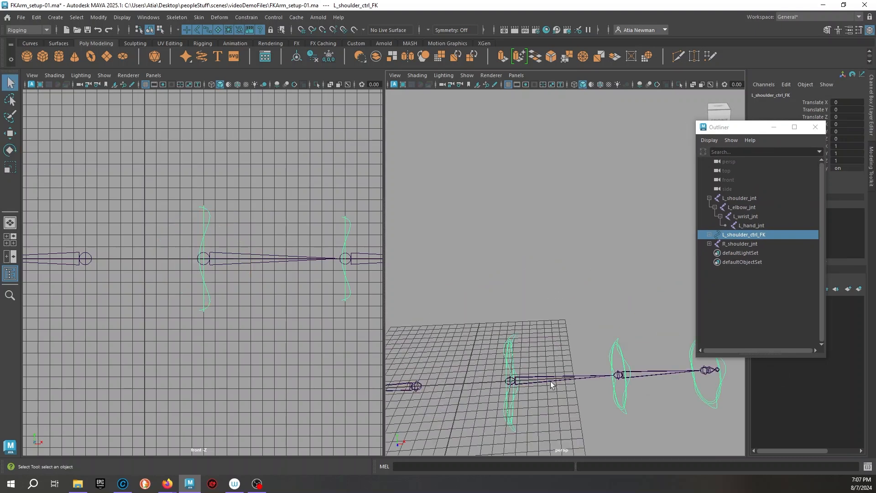
alt+middle_drag(552, 386, 566, 223)
alt+drag(566, 288, 522, 298)
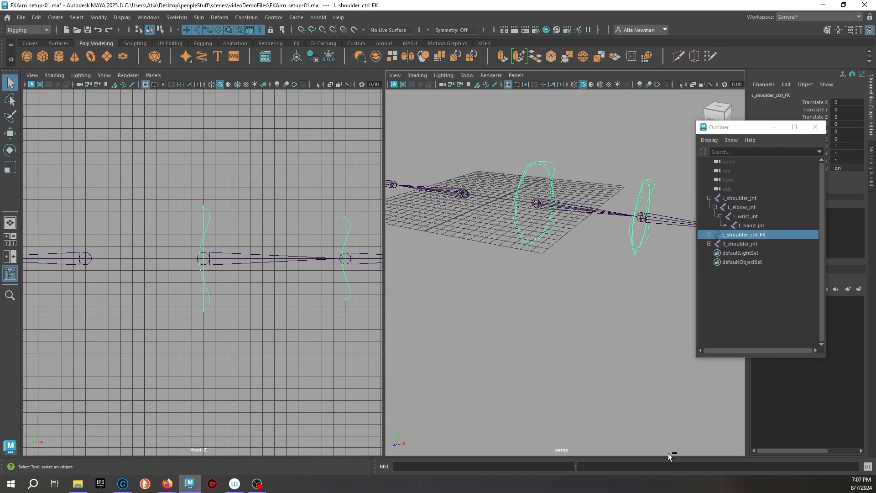
key(ctrl+g)
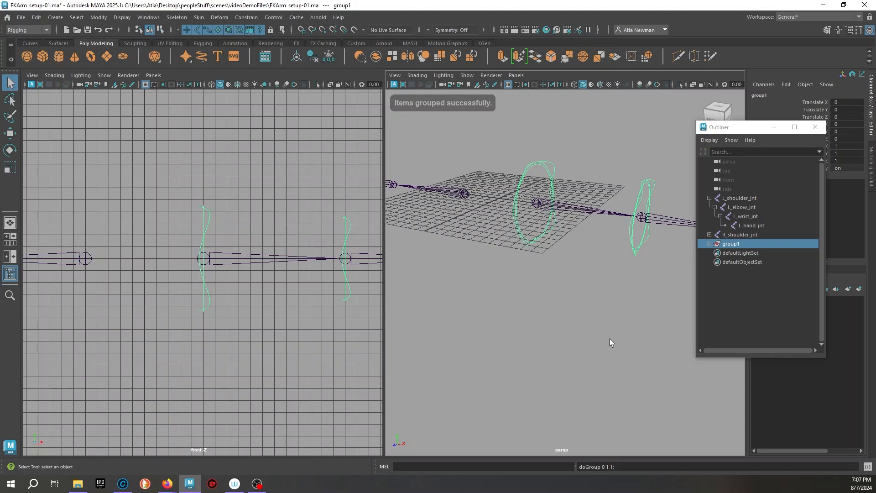
key(w)
alt+drag(598, 328, 609, 351)
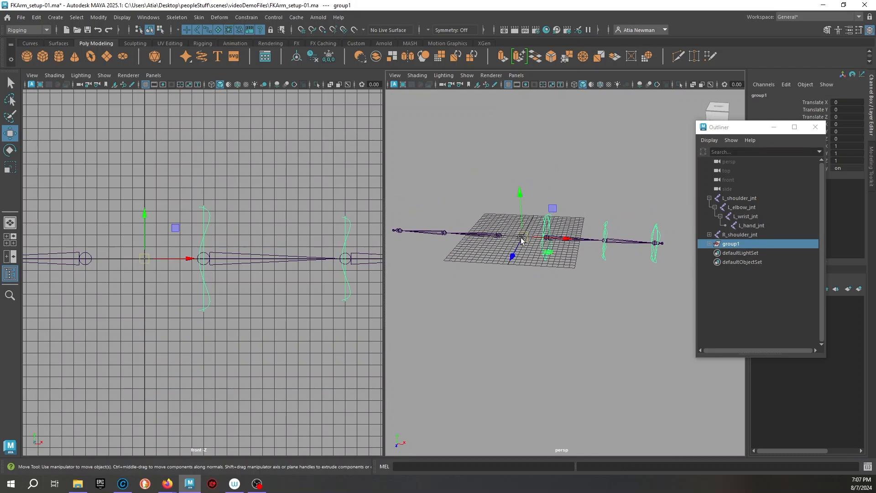
Duplicate group1 and set the copy's Scale X to -1 to mirror the FK controls onto the right arm
drag(736, 130, 516, 117)
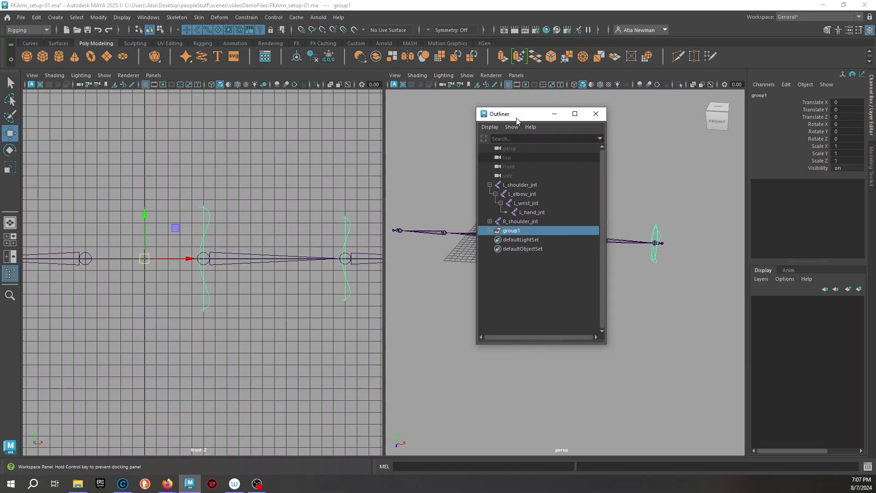
click(549, 292)
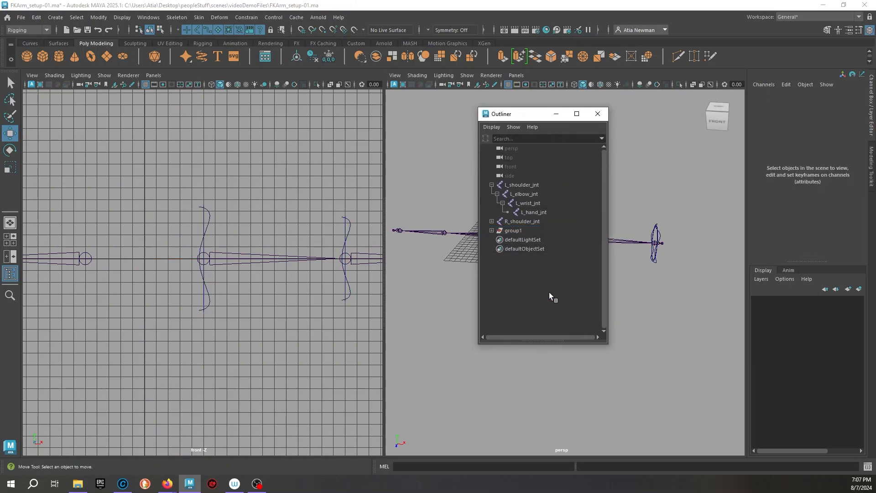
click(521, 232)
drag(518, 118, 134, 129)
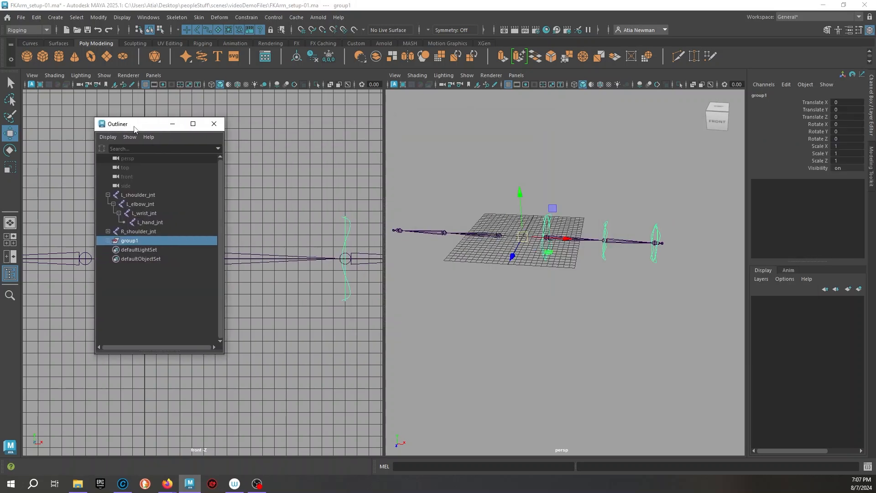
key(ctrl+g)
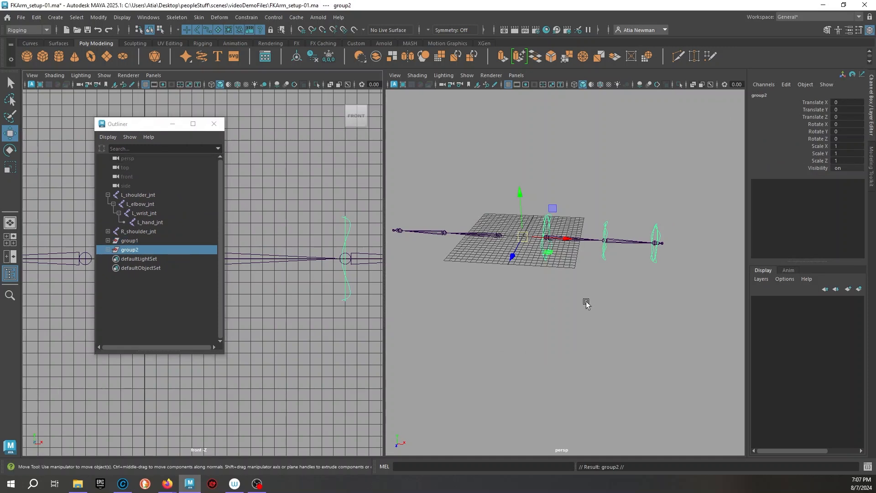
click(107, 240)
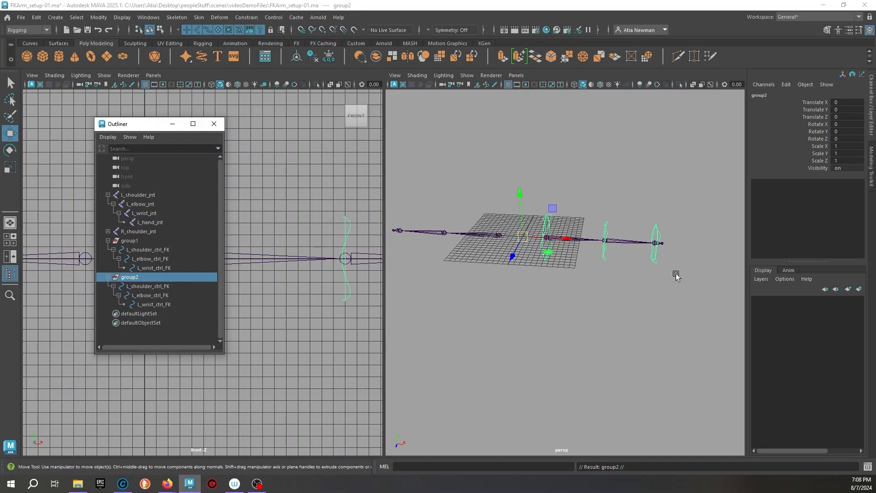
click(836, 146)
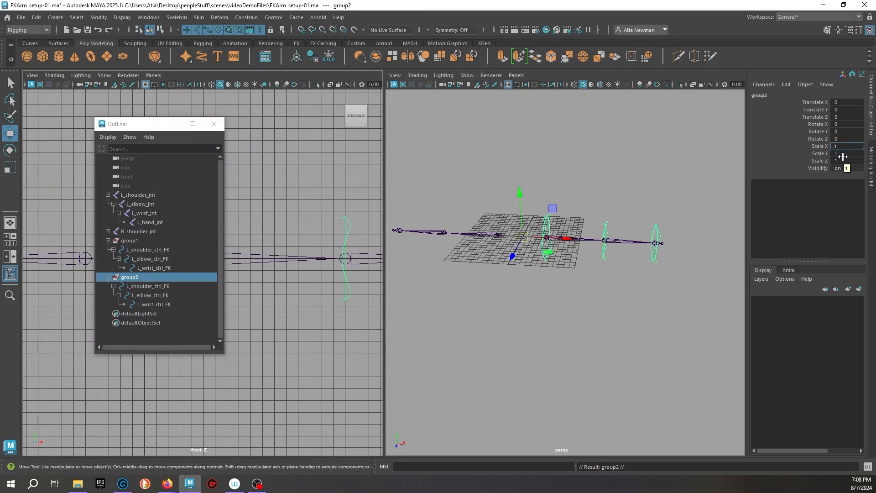
key(Return)
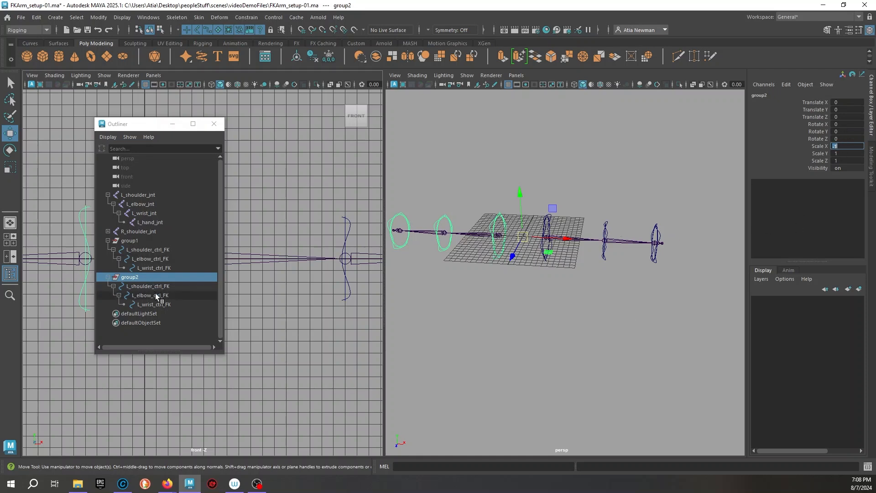
Rename the original control group as L_arm_ctrl_FK_grp and the mirrored group as R_arm_ctrl_FK_grp
click(132, 240)
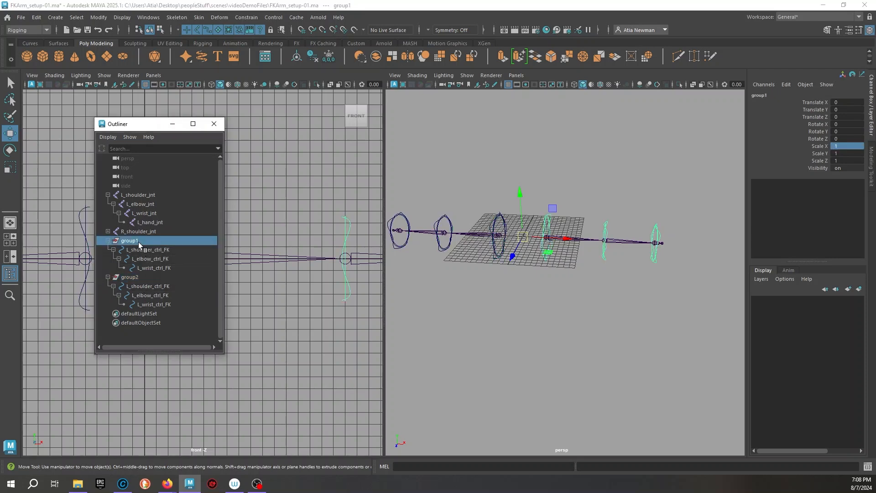
double_click(138, 241)
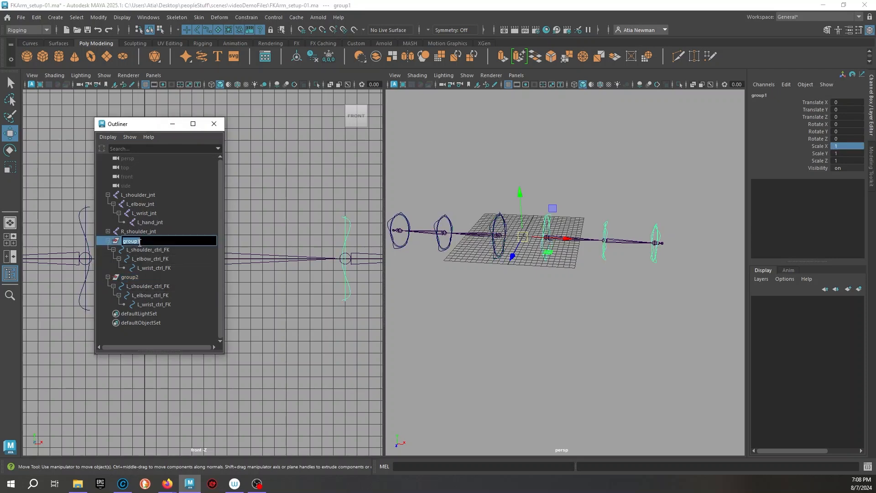
text(L_arm_ctrl_FK_)
key(Return)
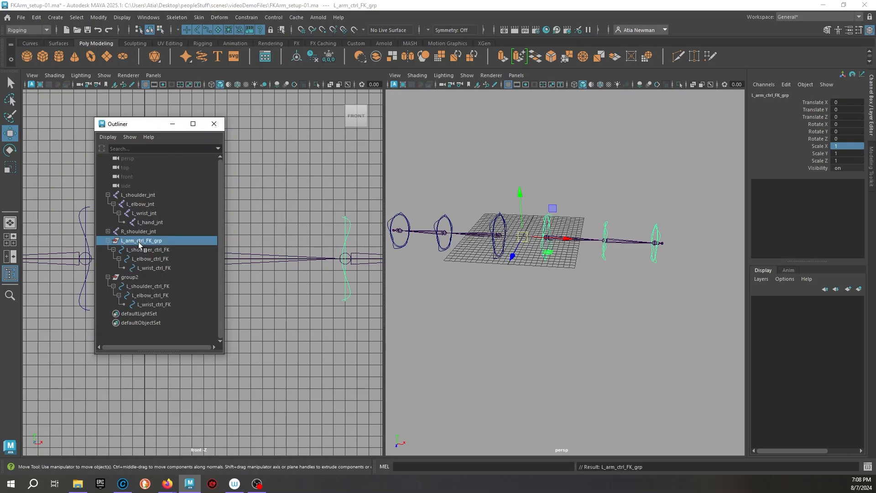
double_click(144, 277)
text(R_arm_ctrl_FK_grp)
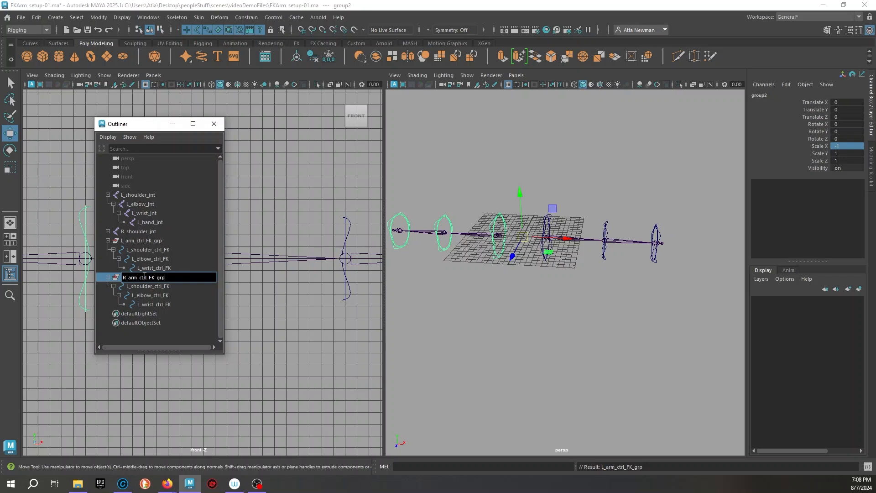
key(Return)
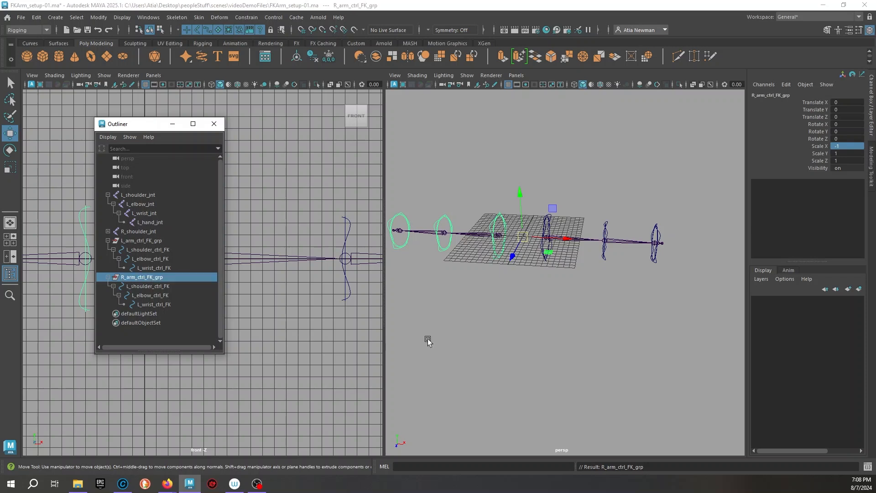
Search and replace L_ with R_ in the names of the control hierarchy inside R_arm_ctrl_FK_grp, using the Hierarchy option
click(159, 286)
click(95, 19)
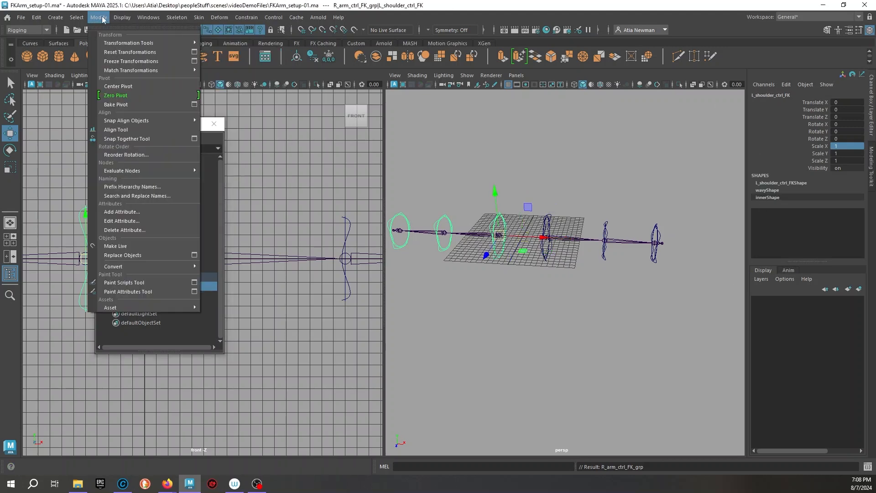
click(149, 195)
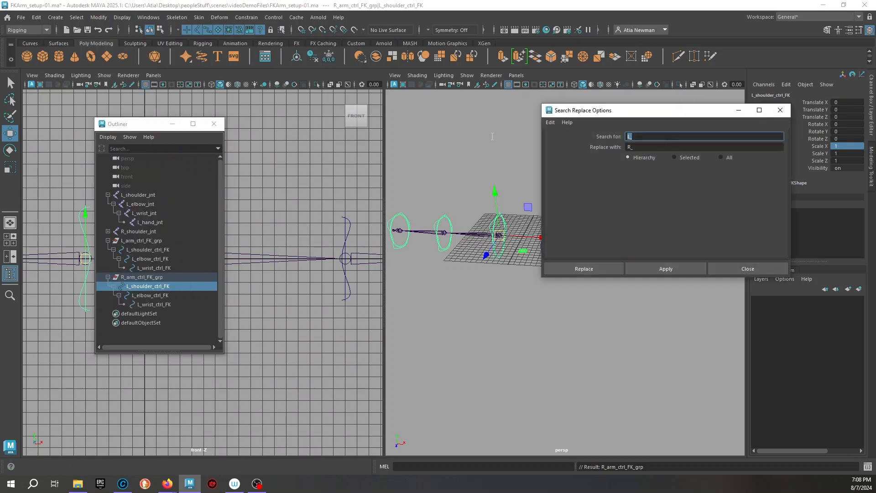
key(Tab)
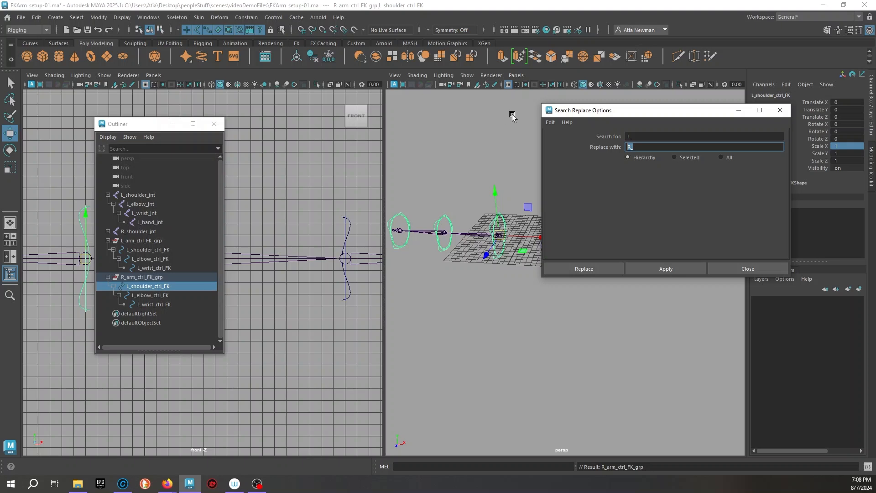
click(651, 137)
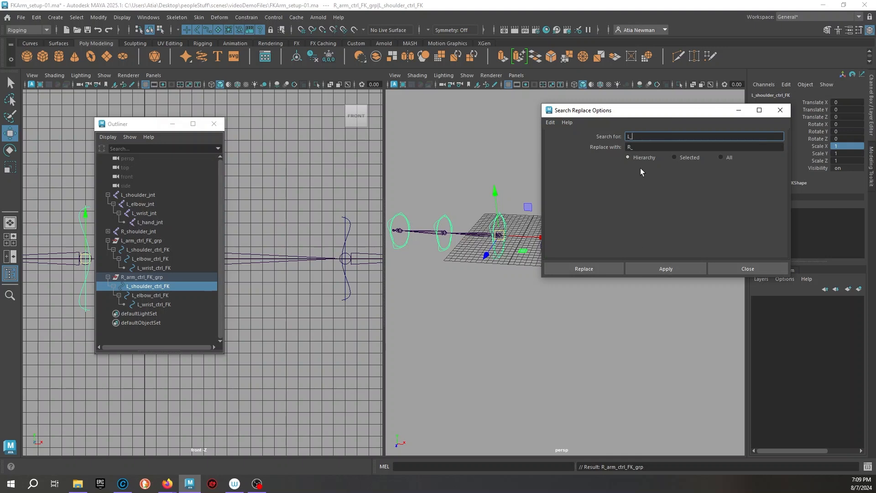
click(682, 157)
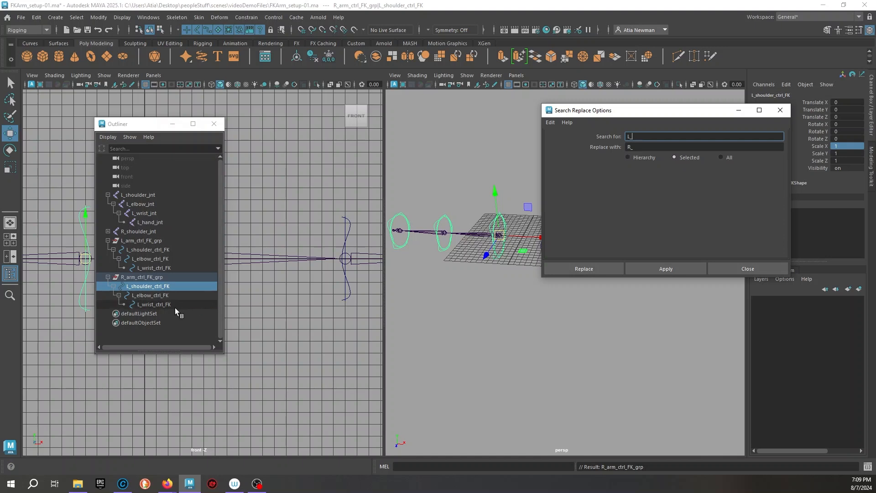
drag(168, 287, 173, 304)
click(644, 157)
click(164, 285)
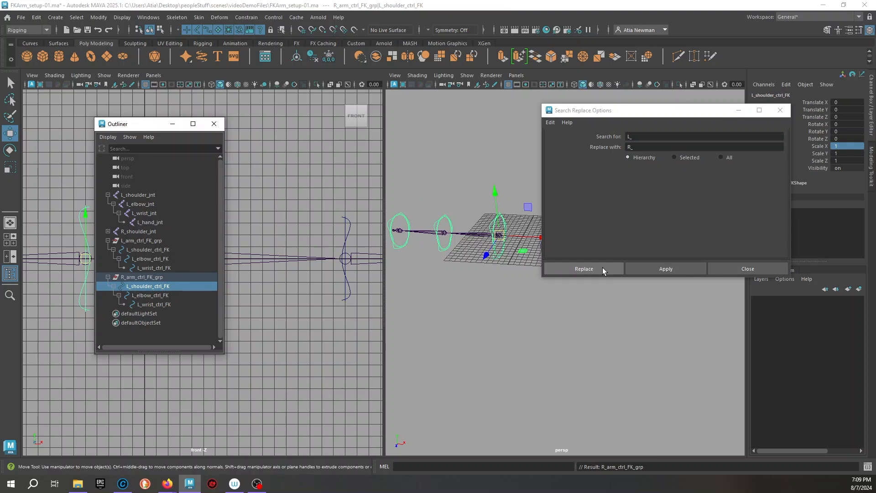
click(584, 268)
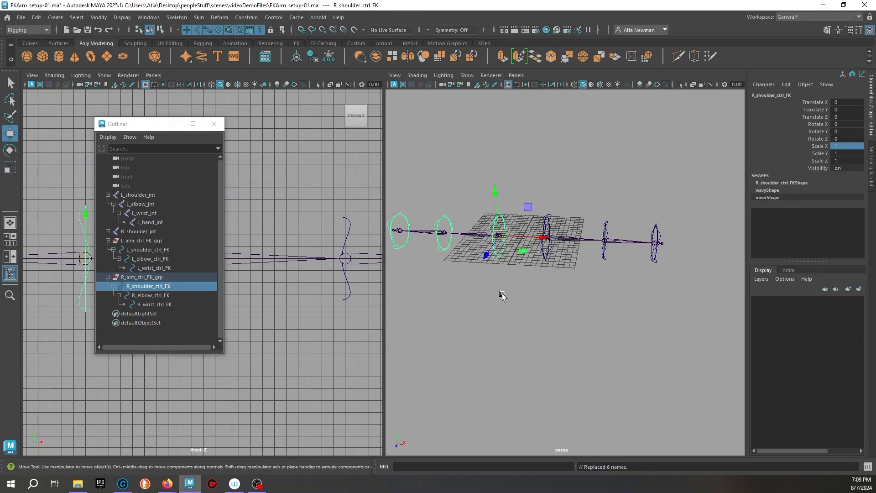
Compare the local rotation axes of the R_shoulder_jnt chain with those of the right FK controls in component mode
scroll(502, 301, up, 3)
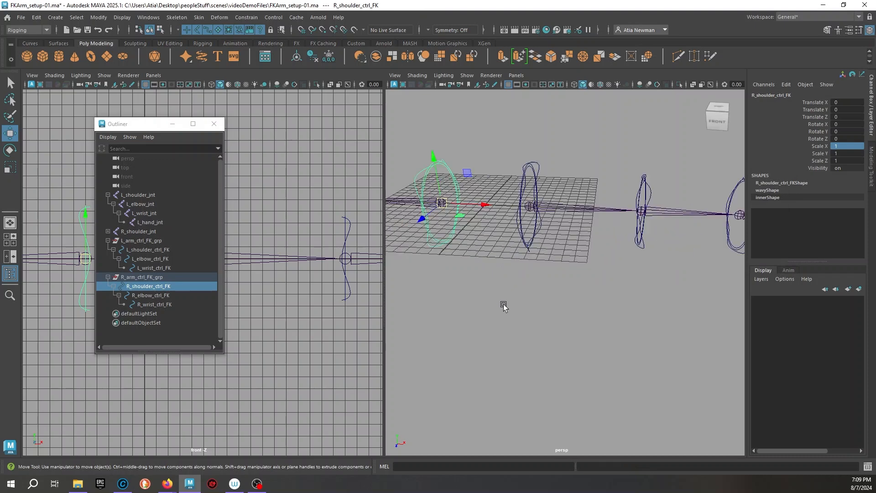
click(477, 288)
key(space)
alt+drag(478, 291, 385, 278)
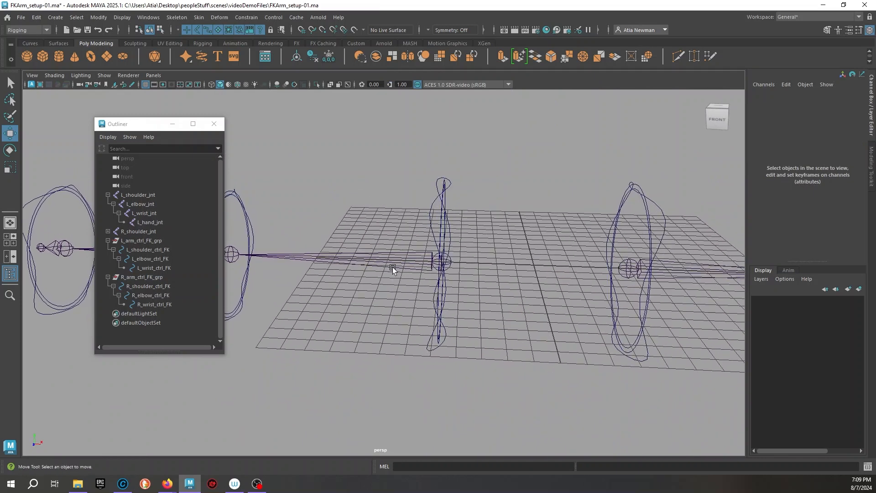
click(392, 266)
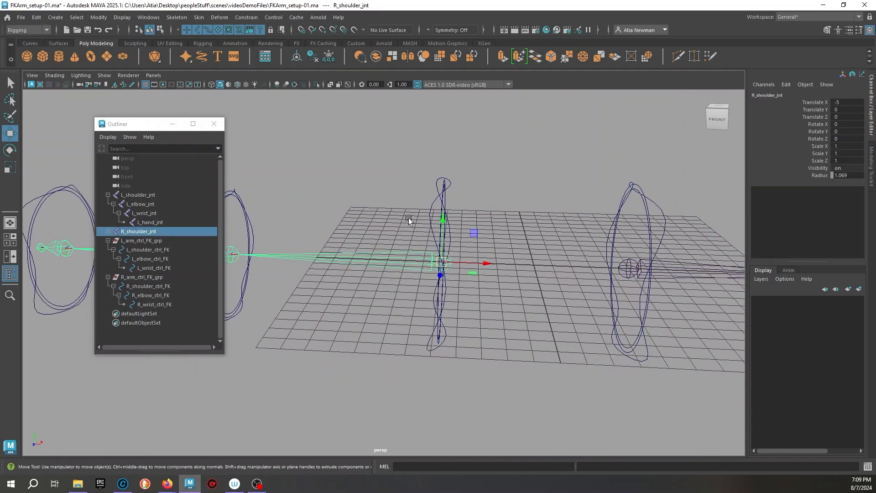
click(160, 29)
alt+drag(473, 311, 580, 290)
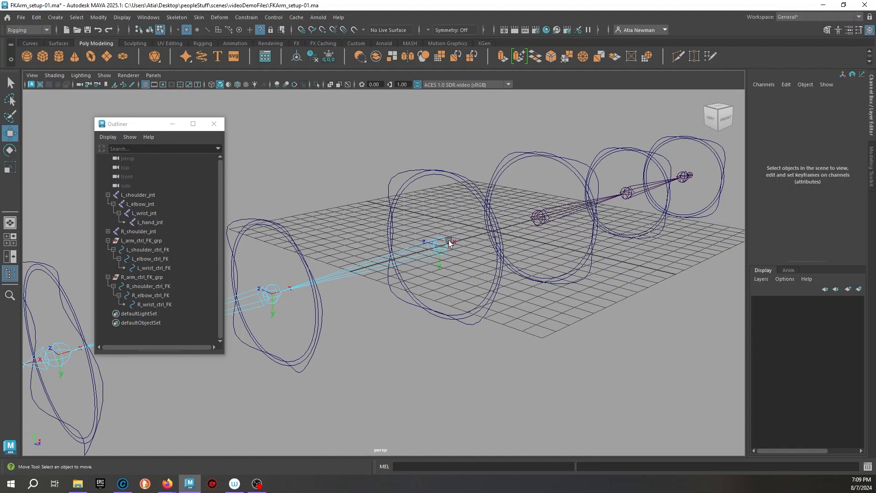
mouse_move(429, 306)
alt+mouse_down()
mouse_move(447, 296)
mouse_move(416, 301)
alt+mouse_up()
click(454, 197)
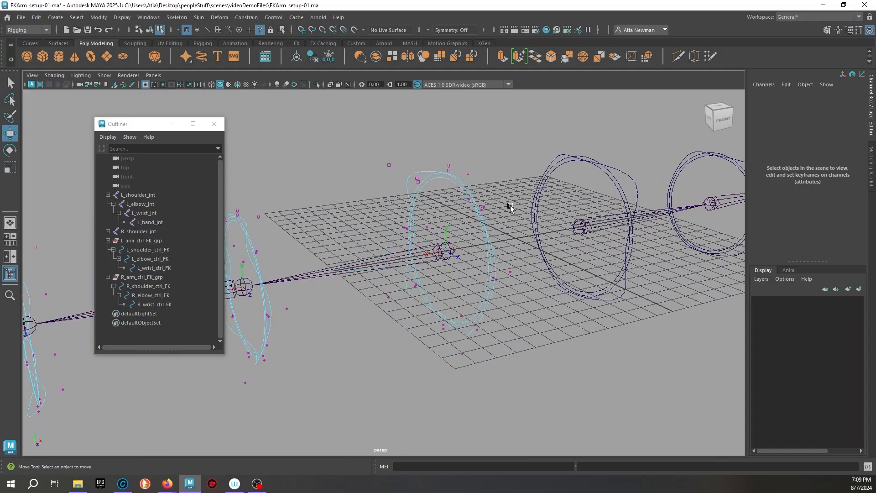
Inspect the local rotation axes of the right arm joints in component mode from different angles
alt+drag(483, 279, 346, 280)
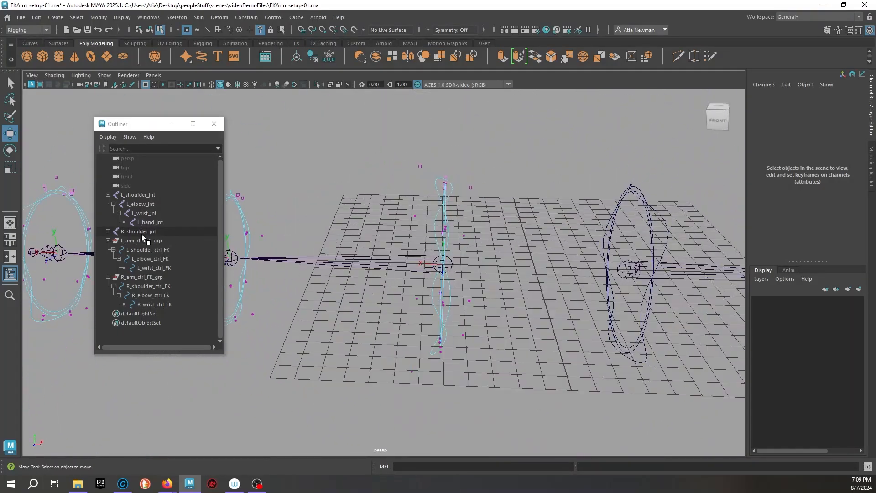
click(155, 278)
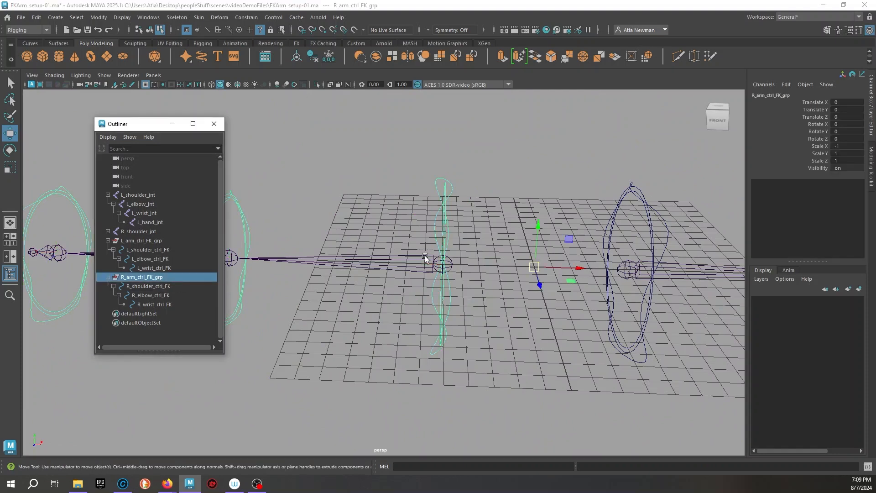
alt+drag(426, 224, 512, 277)
click(358, 306)
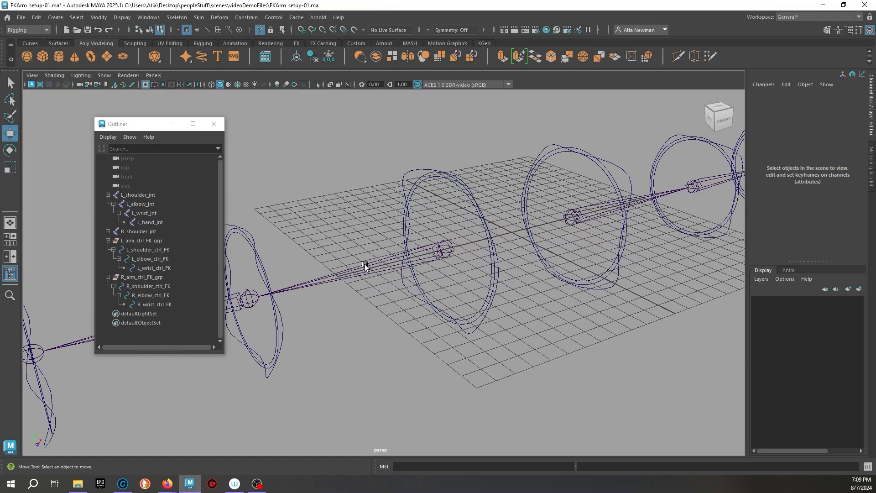
click(149, 30)
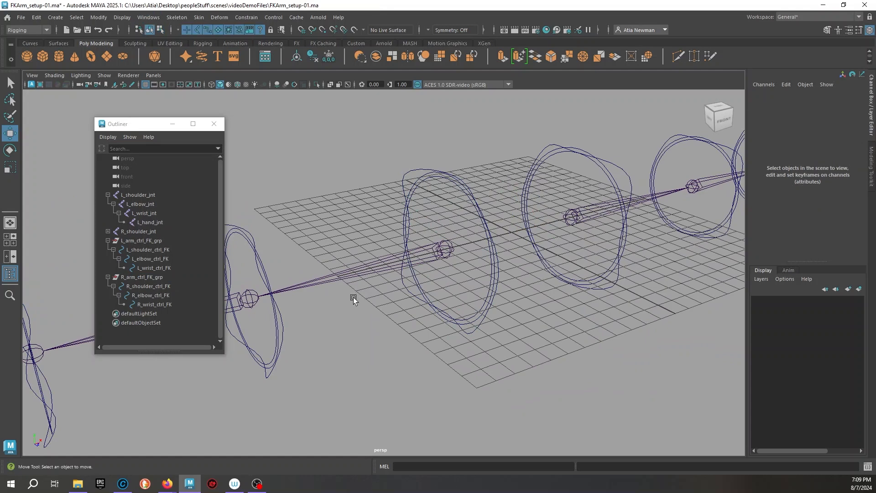
click(360, 285)
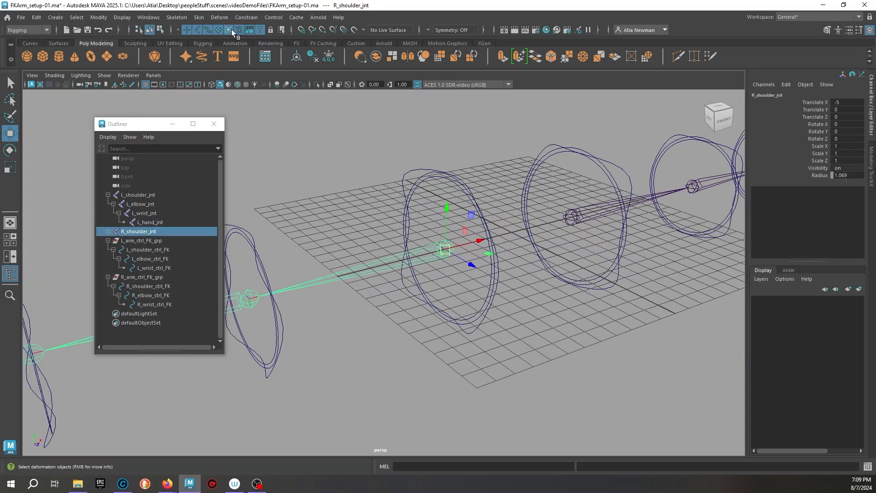
click(160, 30)
alt+drag(485, 303, 563, 292)
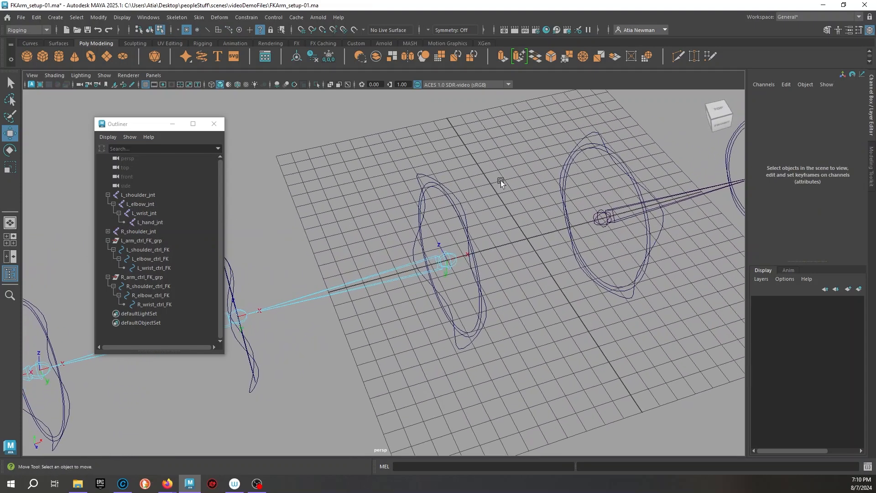
Compare the local rotation axes of L_shoulder_jnt with those of the right FK controls in component mode
click(149, 30)
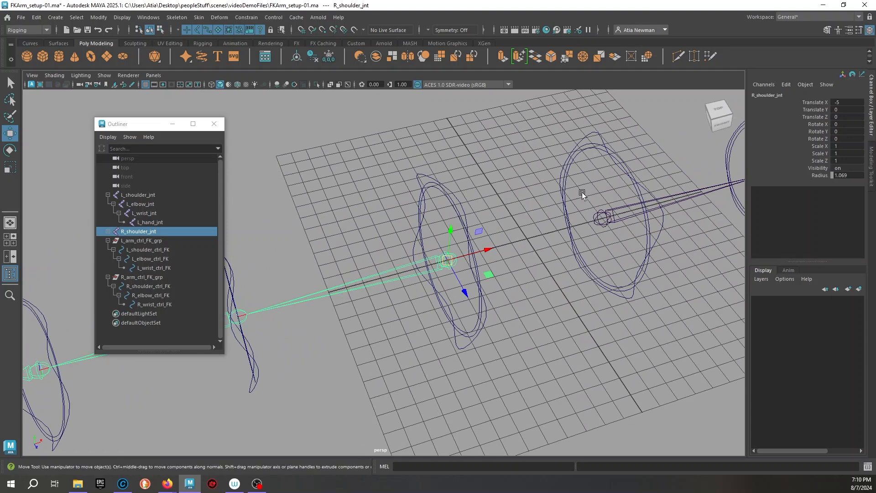
drag(582, 192, 609, 251)
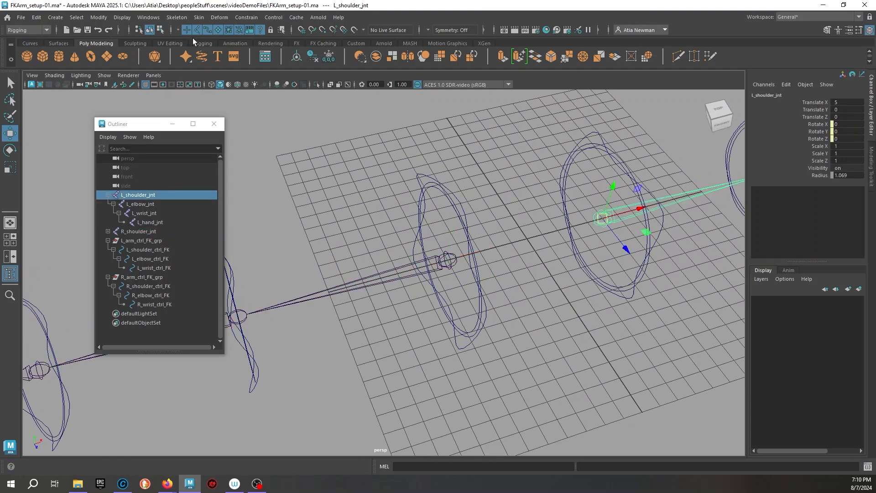
click(161, 29)
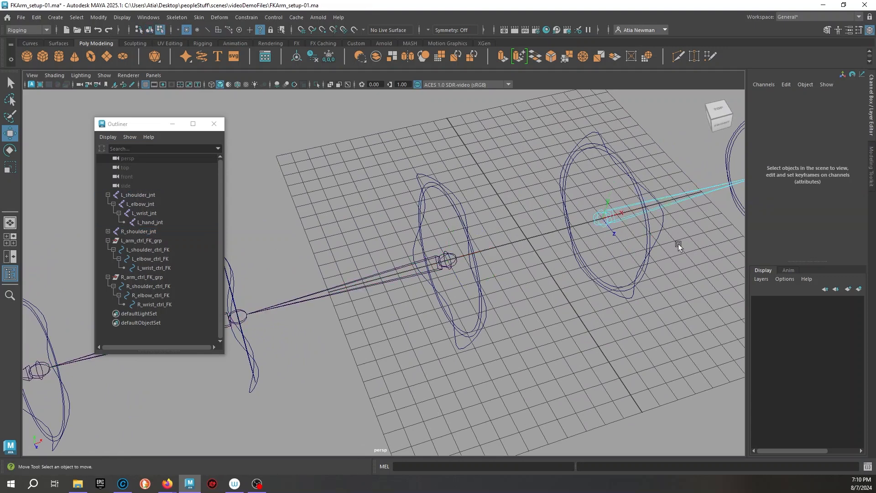
drag(442, 248, 495, 226)
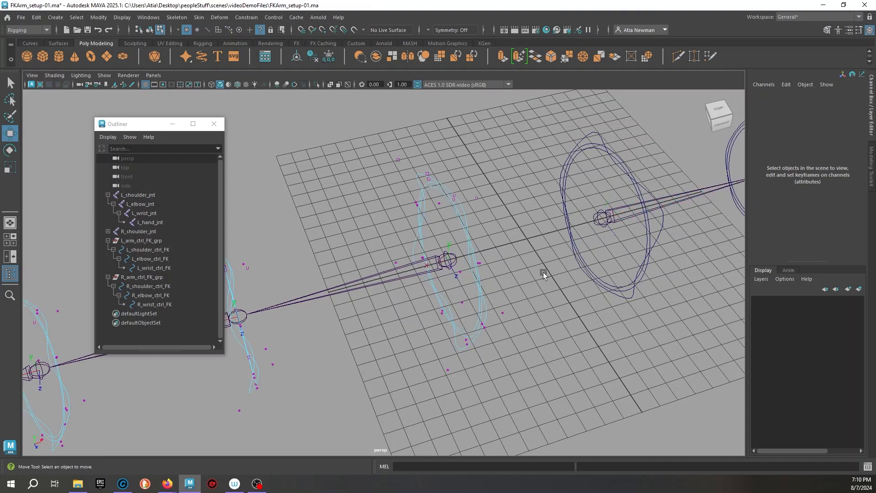
Set Scale X, Y and Z of R_arm_ctrl_FK_grp to -1 and check the rotation axes of its controls
click(145, 277)
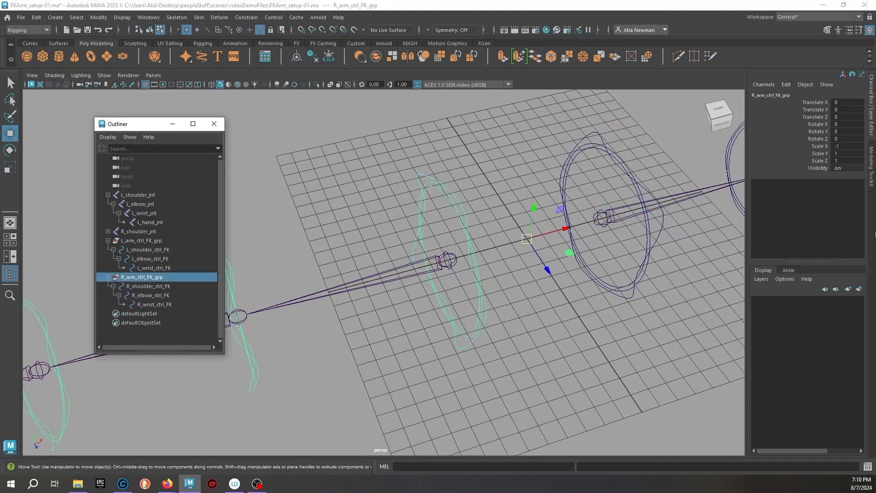
drag(844, 150, 844, 163)
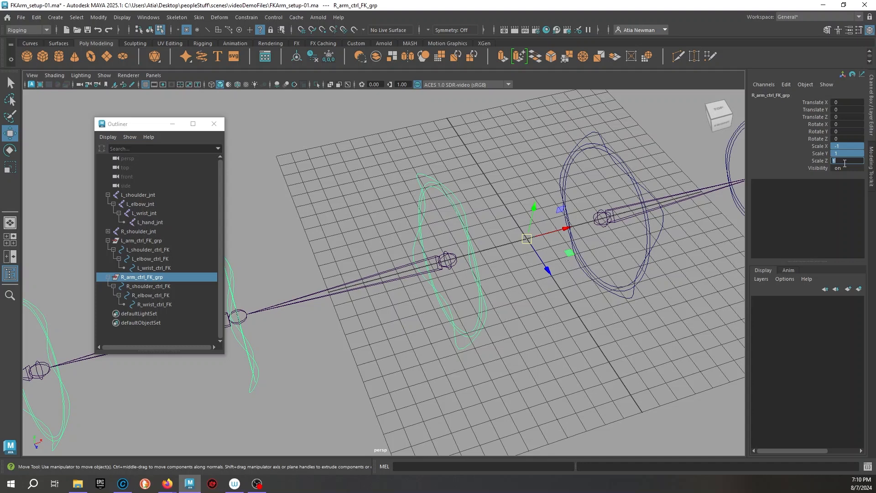
text(-)
click(497, 386)
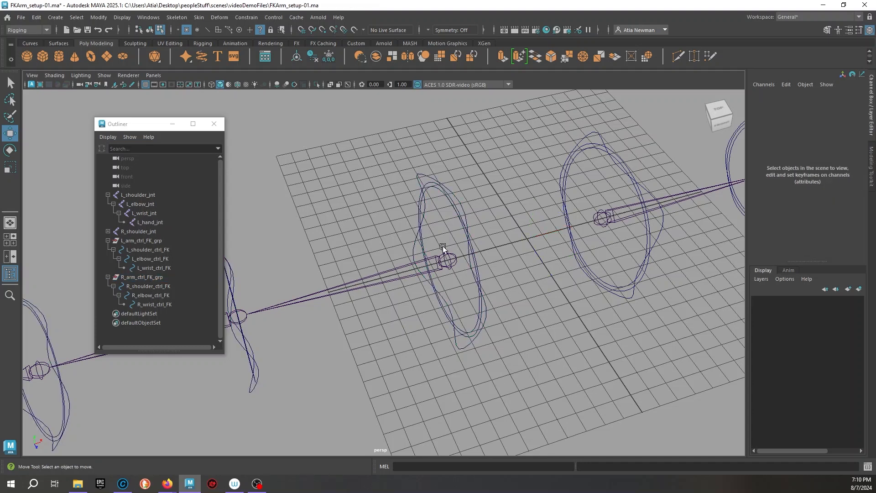
click(473, 239)
alt+drag(426, 331, 476, 303)
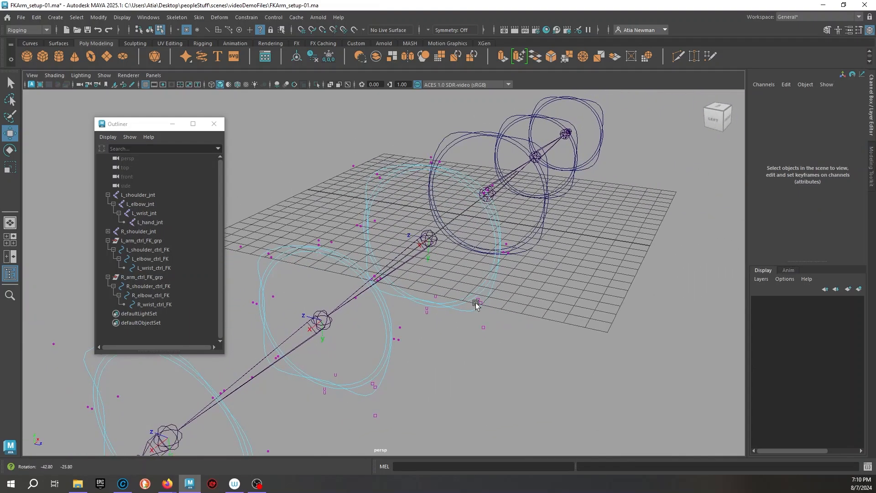
scroll(398, 336, down, 3)
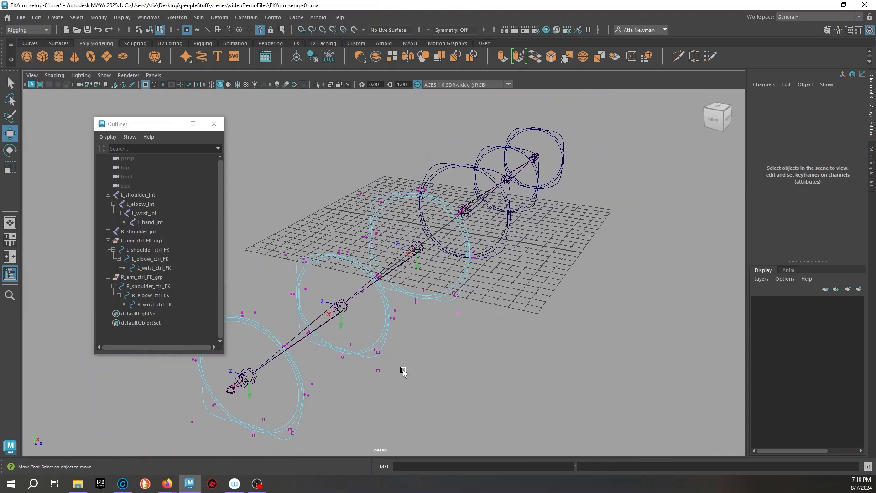
Open the Node Editor and load only R_shoulder_ctrl_FK, R_elbow_ctrl_FK and R_wrist_ctrl_FK into a cleared graph
click(156, 277)
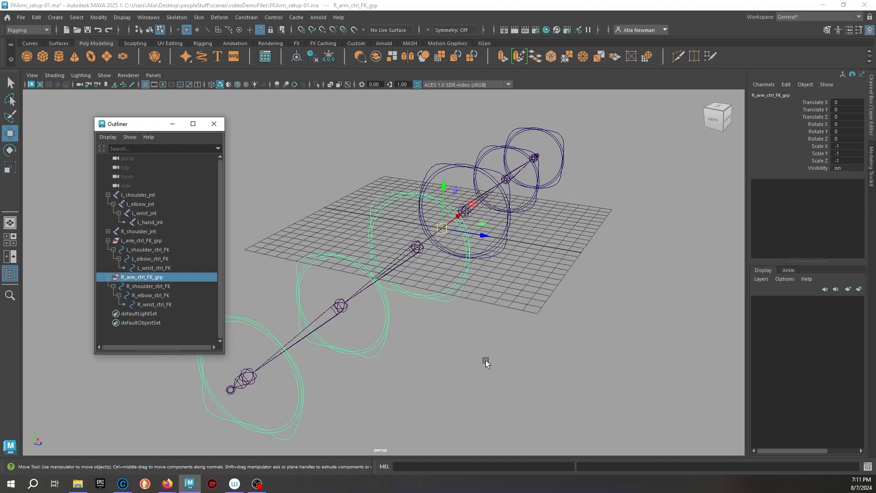
key(alt+n)
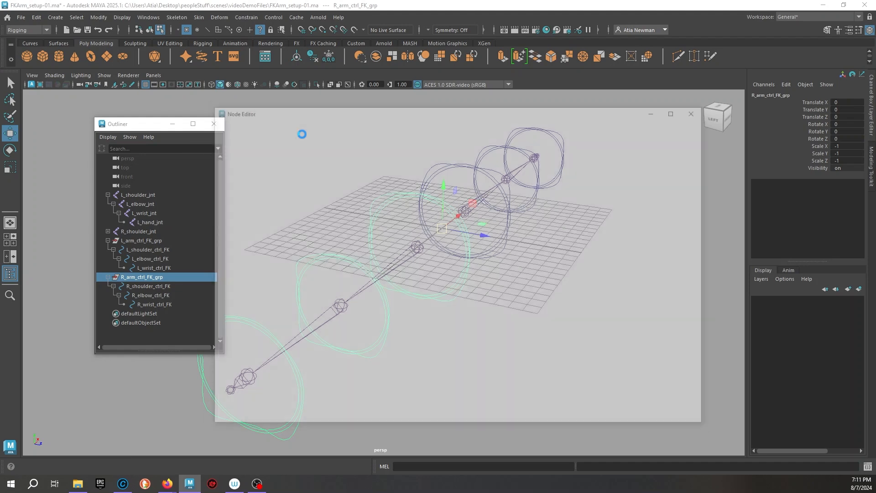
drag(400, 109, 686, 99)
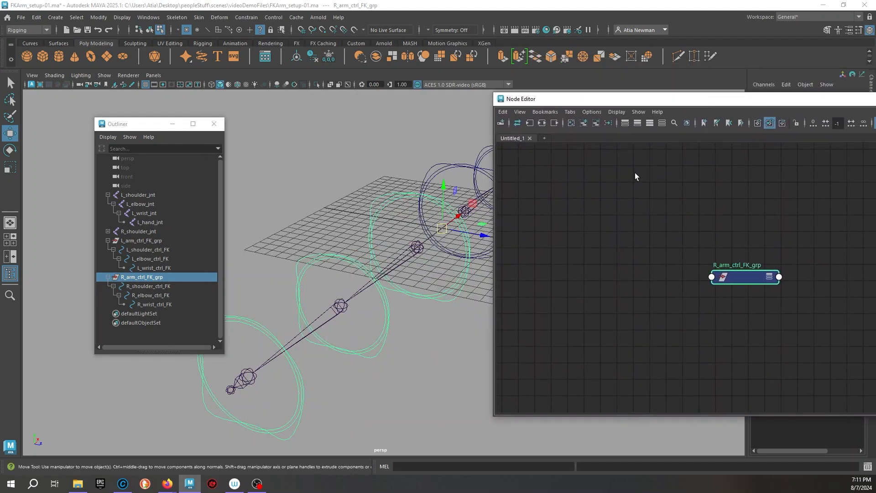
click(181, 286)
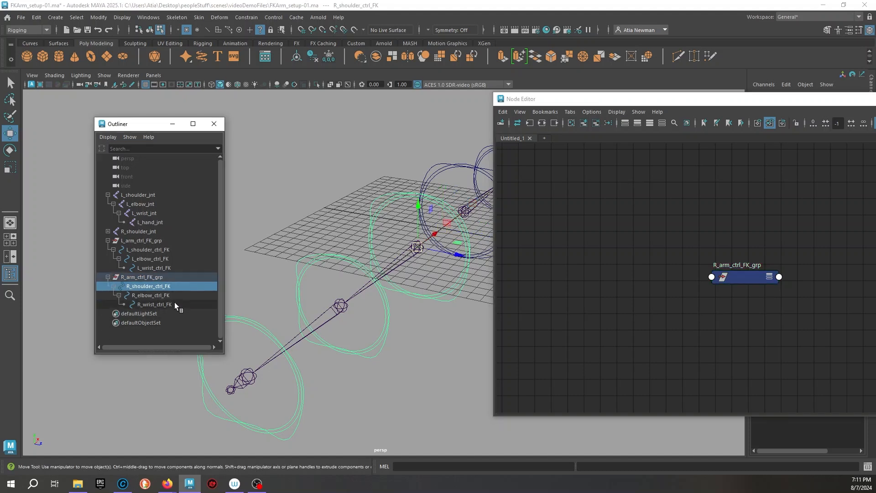
shift+click(174, 304)
drag(686, 99, 555, 69)
click(440, 90)
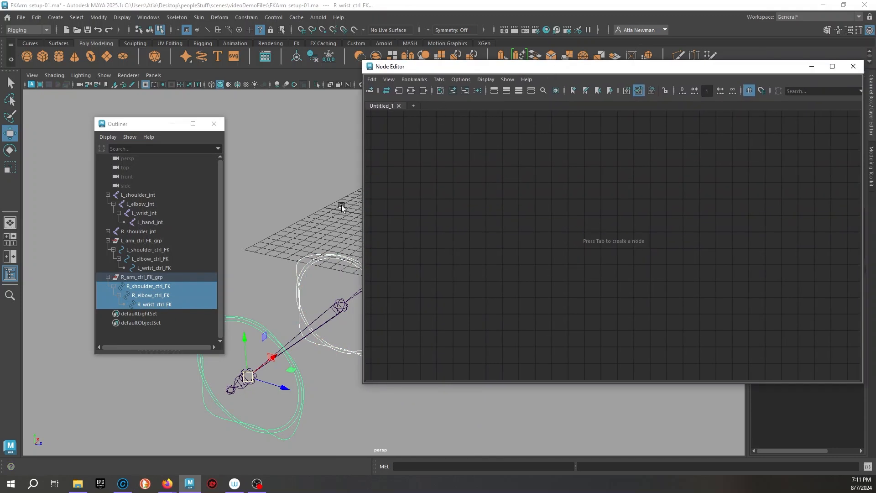
click(453, 91)
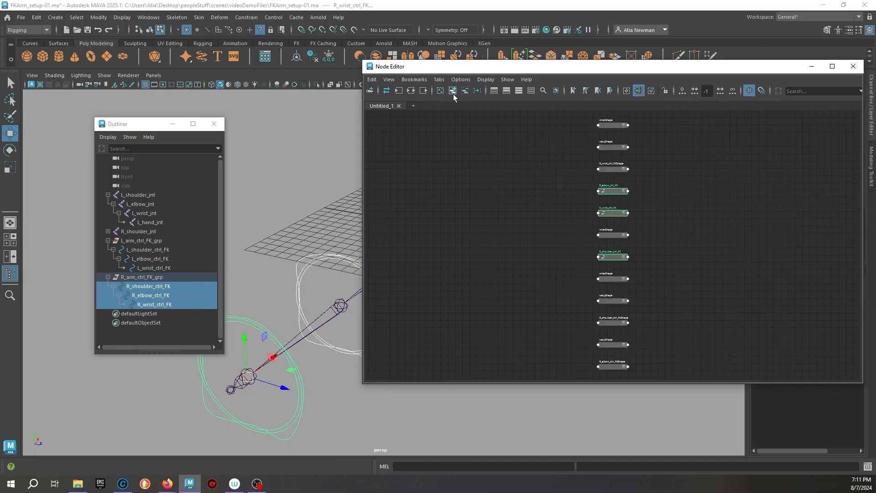
Separate the three control nodes from their shape nodes and remove all shape nodes from the graph
drag(615, 195, 411, 164)
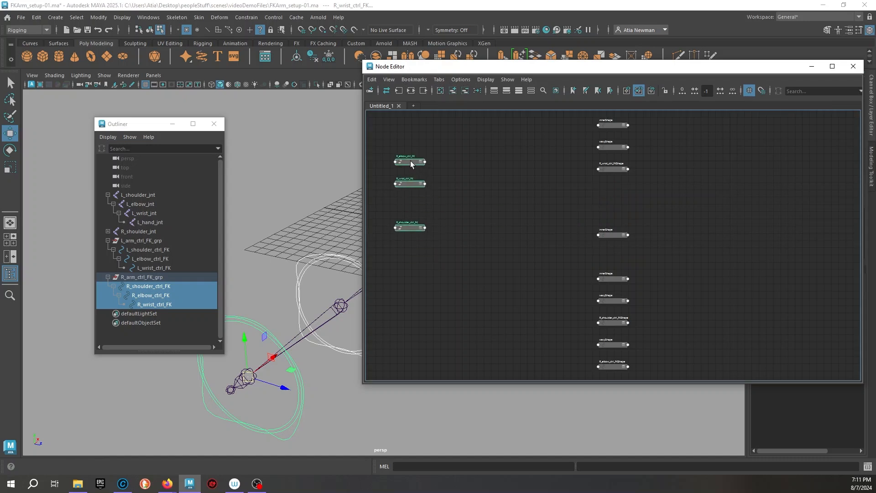
drag(552, 116, 607, 397)
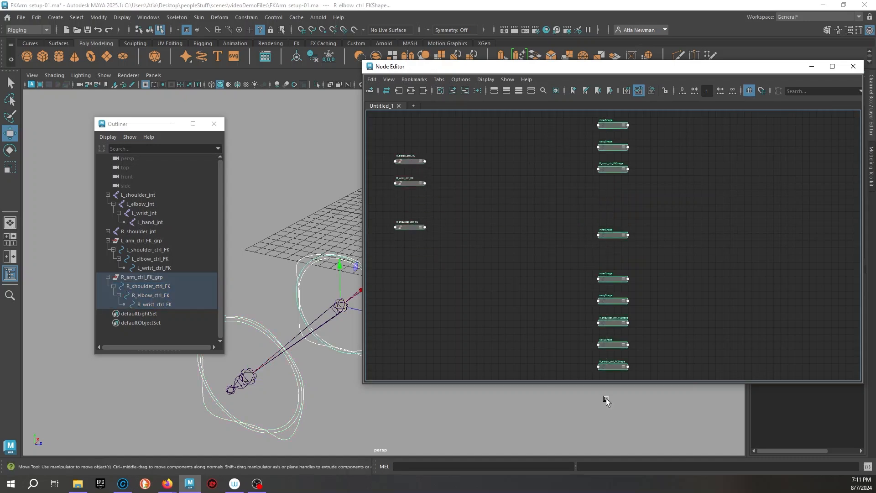
click(465, 91)
scroll(464, 240, up, 3)
scroll(464, 238, down, 3)
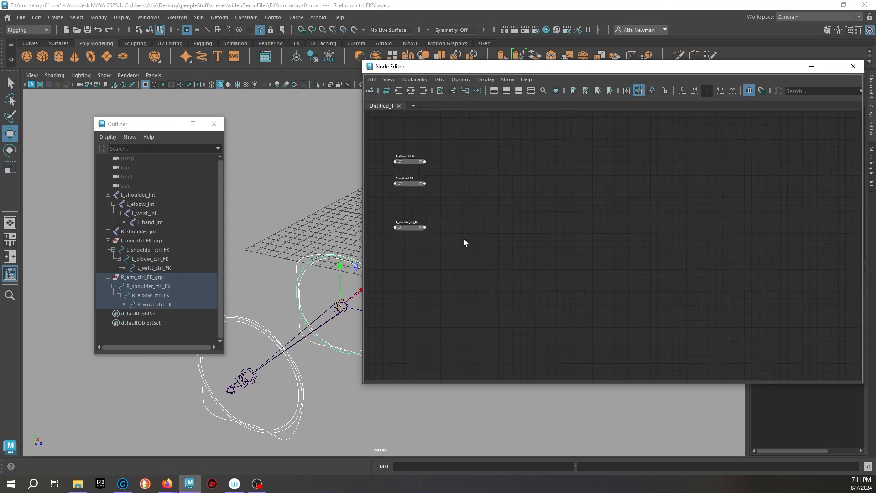
Arrange the right control nodes in a descending staircase in the order shoulder, elbow, wrist
drag(407, 165, 460, 175)
scroll(485, 207, up, 3)
middle_drag(473, 202, 629, 279)
drag(471, 234, 464, 164)
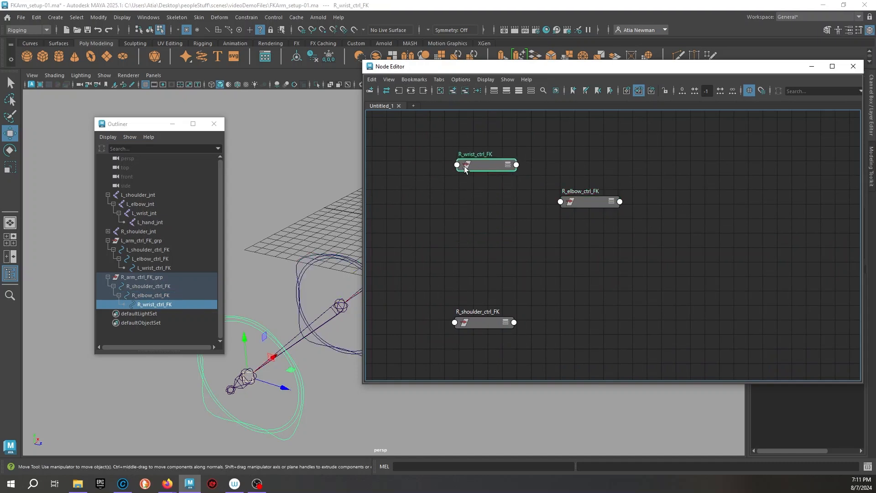
drag(497, 325, 445, 194)
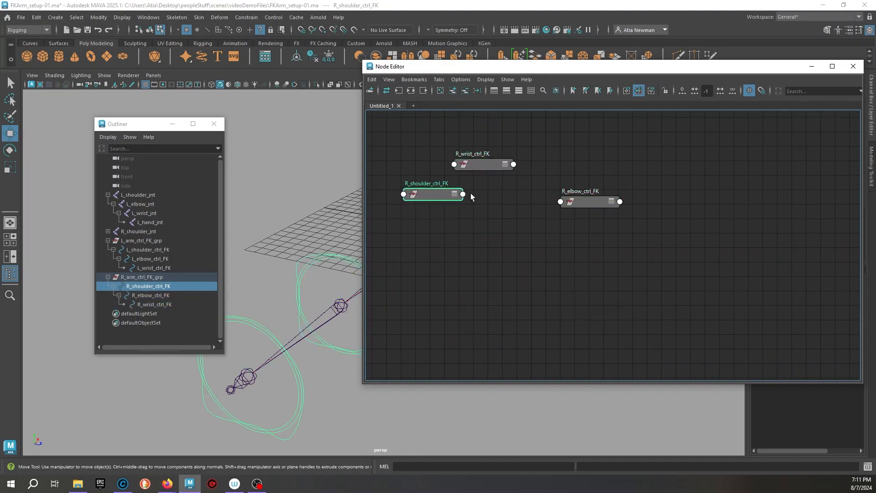
shift+drag(466, 157, 677, 246)
double_click(518, 126)
click(523, 136)
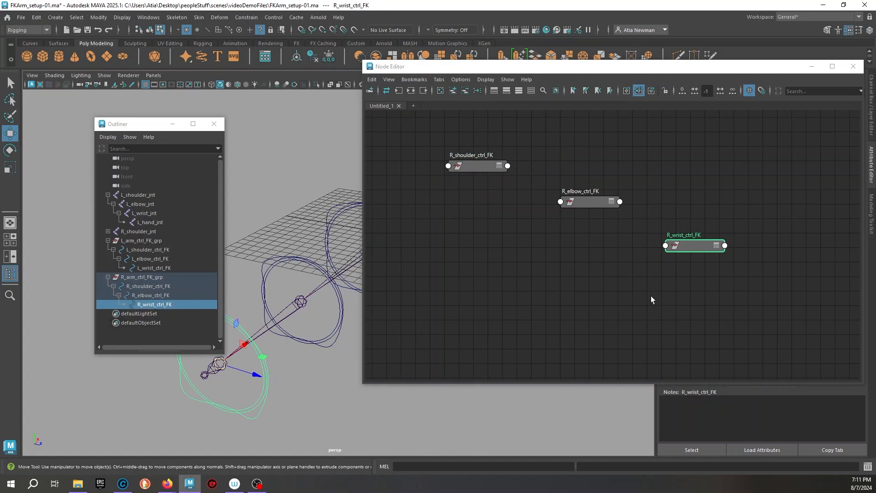
click(622, 258)
drag(582, 207, 569, 225)
drag(701, 247, 681, 279)
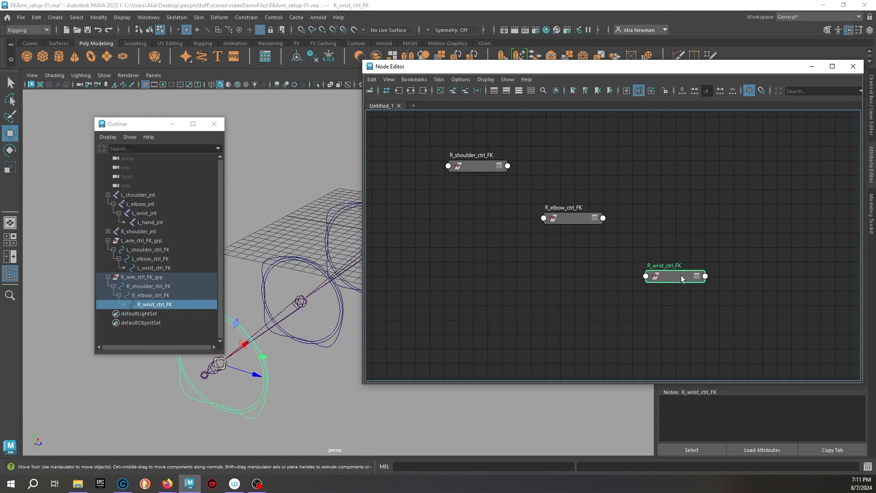
Expand the R_shoulder_jnt hierarchy and add R_shoulder_jnt, R_elbow_jnt and R_wrist_jnt to the node graph
click(107, 231)
click(113, 240)
drag(155, 230, 154, 249)
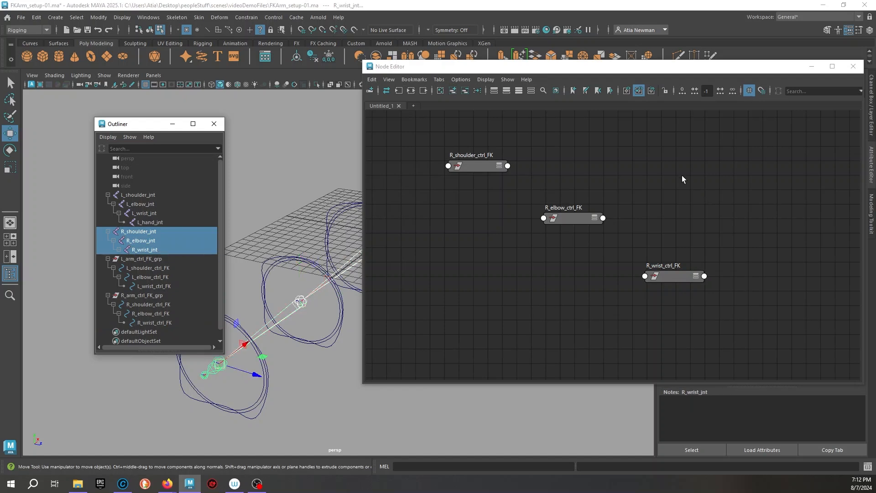
click(452, 90)
Arrange the shoulder, elbow and wrist joint nodes so each sits beside its matching FK control node
drag(518, 351, 655, 146)
drag(603, 209, 584, 203)
middle_drag(729, 342, 555, 313)
click(554, 313)
click(554, 287)
drag(554, 286, 566, 279)
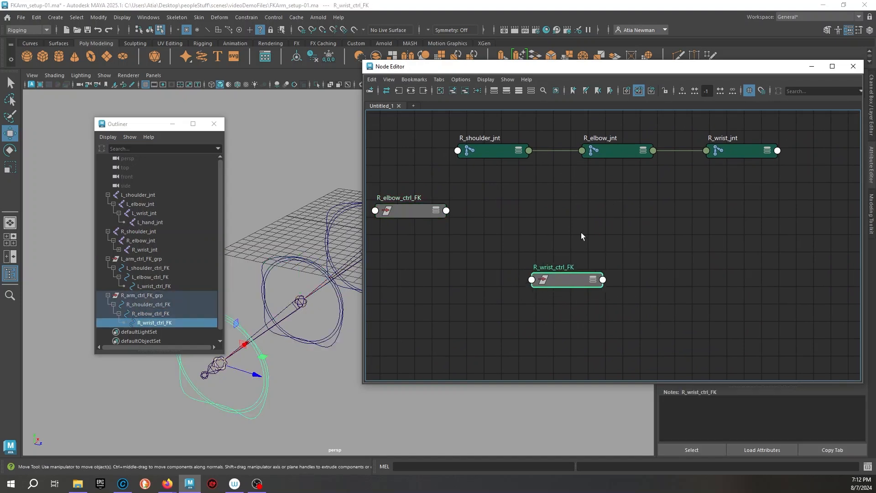
drag(615, 152, 609, 200)
drag(727, 154, 740, 287)
drag(570, 281, 555, 276)
click(626, 300)
scroll(631, 313, down, 3)
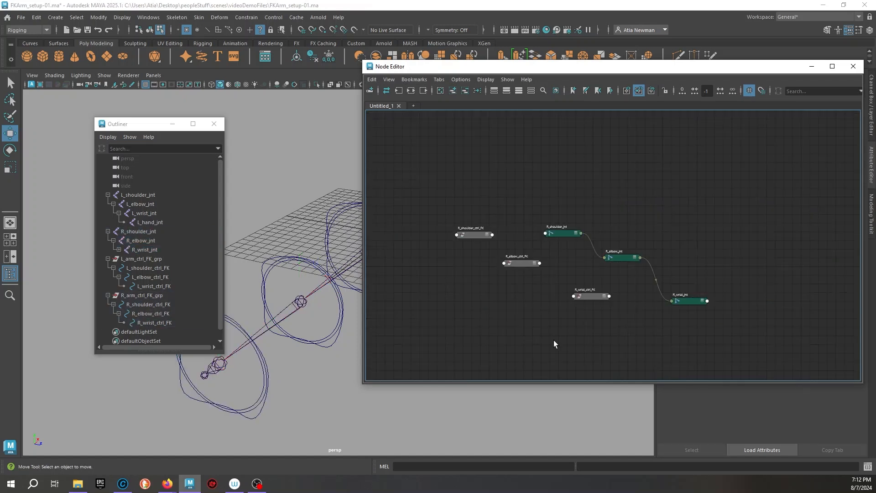
Show the full attributes on all nodes and connect R_shoulder_ctrl_FK's Rotate output to R_shoulder_jnt's Rotate input
key(3)
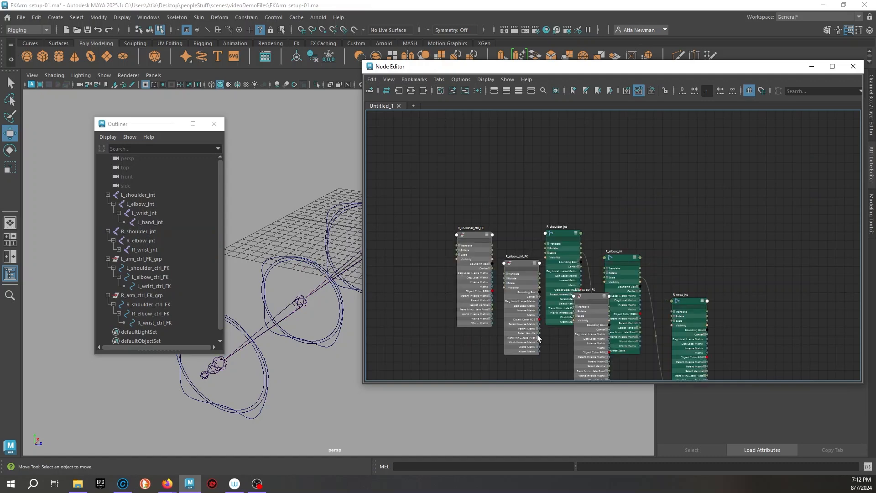
scroll(657, 314, up, 6)
alt+middle_drag(528, 265, 875, 398)
alt+middle_drag(556, 229, 777, 364)
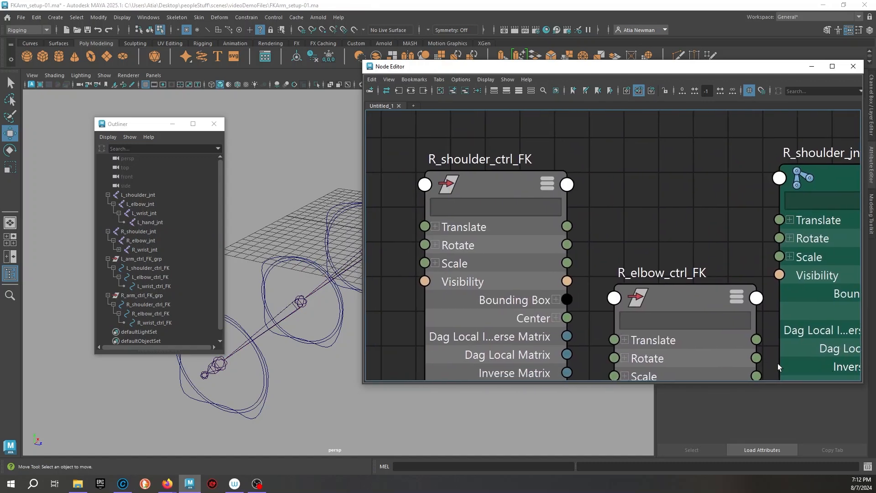
scroll(662, 269, down, 3)
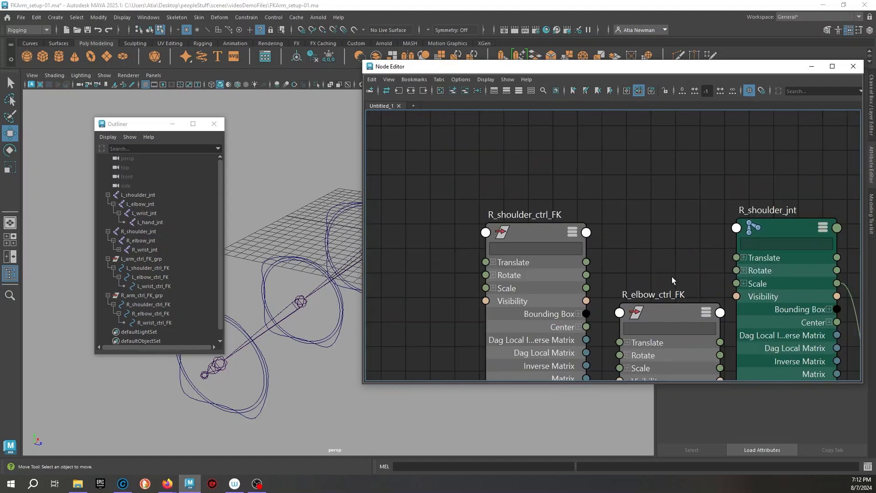
drag(518, 226, 526, 170)
drag(736, 227, 731, 172)
drag(584, 214, 733, 217)
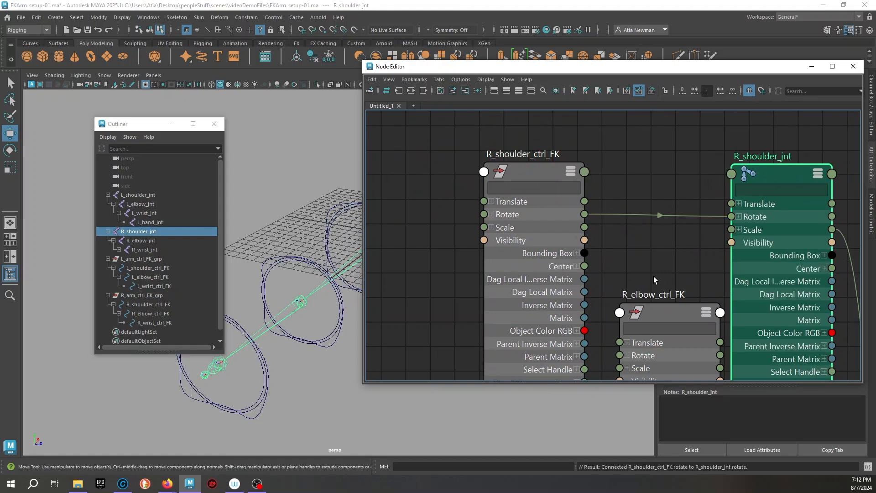
Reduce both R_shoulder nodes to their connected attributes and connect R_elbow_ctrl_FK's Rotate output to R_elbow_jnt's Rotate input
shift+click(546, 172)
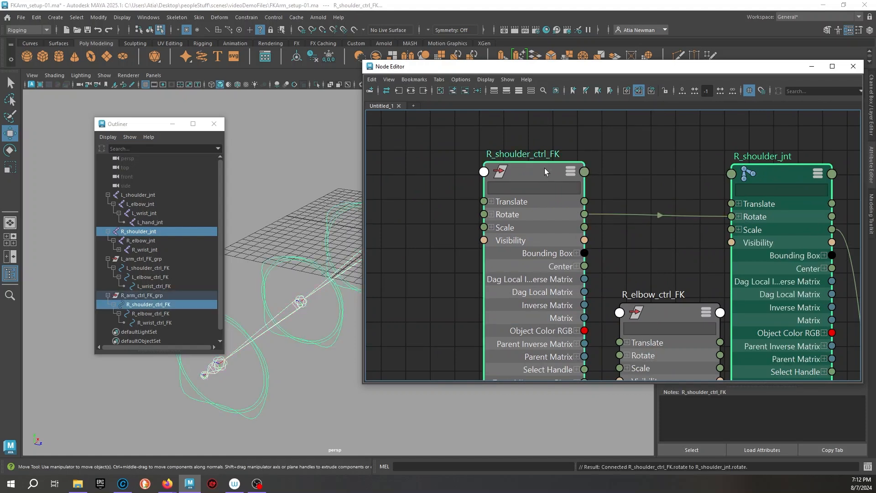
key(2)
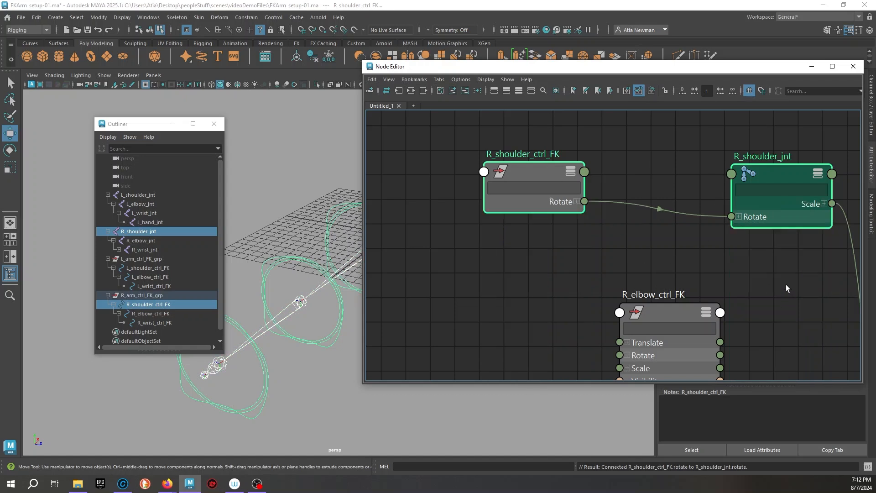
scroll(786, 283, down, 2)
alt+middle_drag(682, 282, 402, 212)
alt+middle_drag(530, 253, 629, 241)
scroll(612, 281, up, 3)
drag(520, 228, 715, 210)
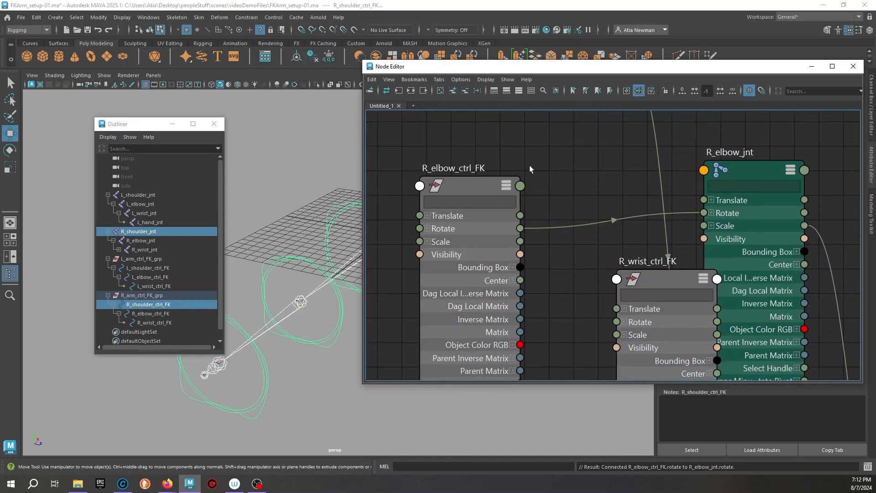
Reduce both R_elbow nodes to their connected attributes and connect R_wrist_ctrl_FK's Rotate output to R_wrist_jnt's Rotate input
click(475, 186)
shift+click(750, 168)
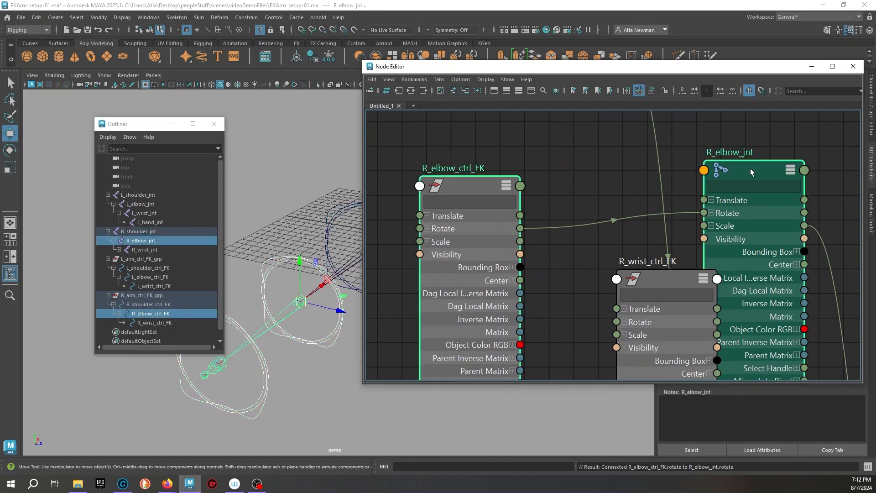
key(2)
scroll(573, 306, down, 4)
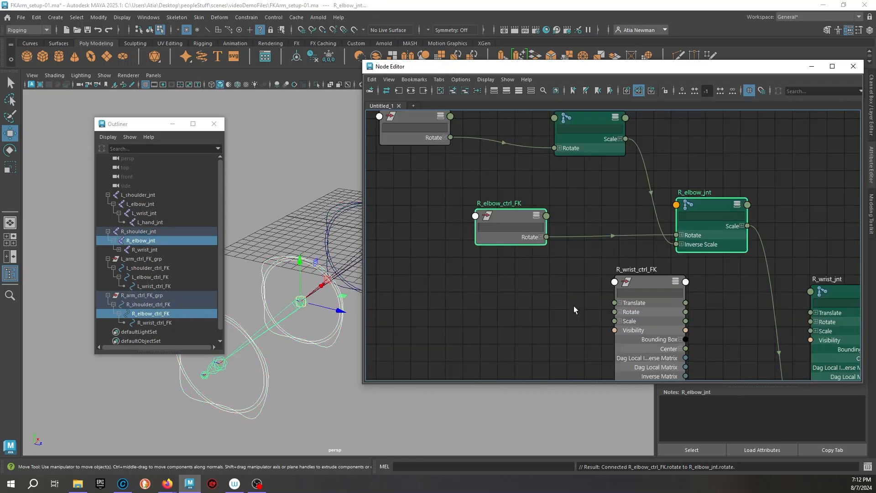
scroll(447, 222, up, 3)
scroll(448, 223, up, 2)
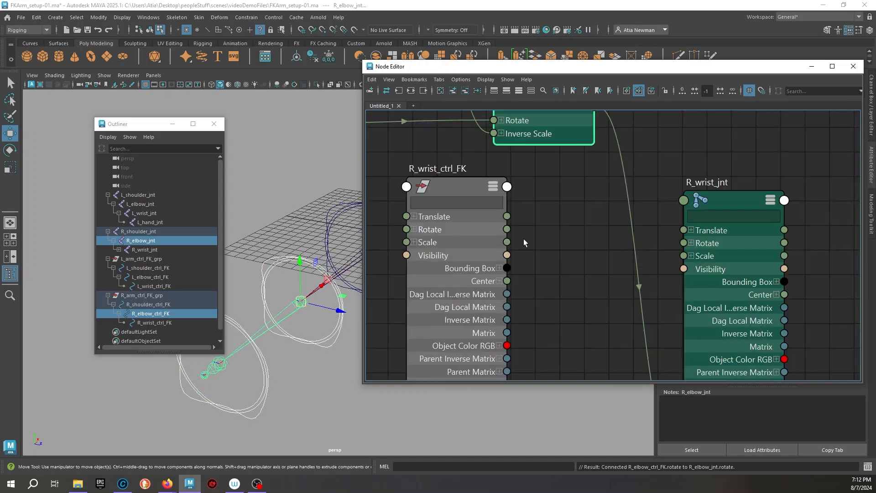
drag(507, 229, 683, 243)
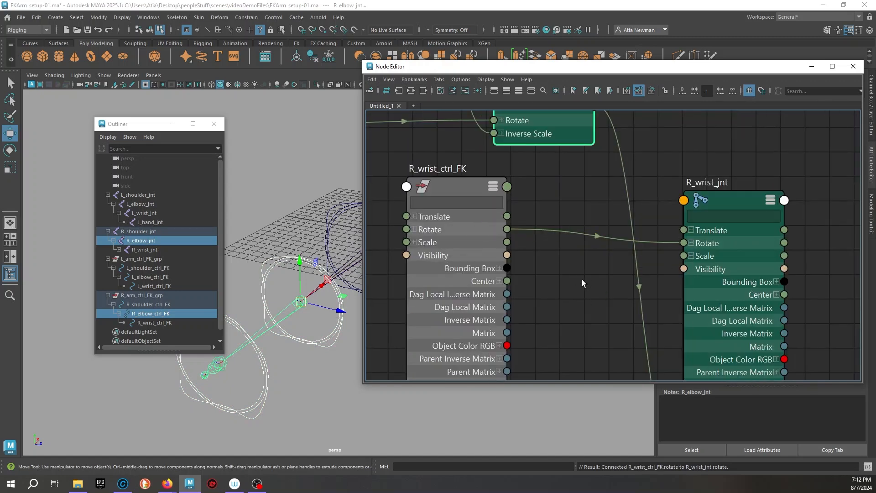
Reduce R_wrist_ctrl_FK and R_wrist_jnt to their connected attributes and minimize the Node Editor
click(582, 279)
click(467, 191)
shift+click(714, 201)
key(2)
click(606, 314)
scroll(592, 310, down, 5)
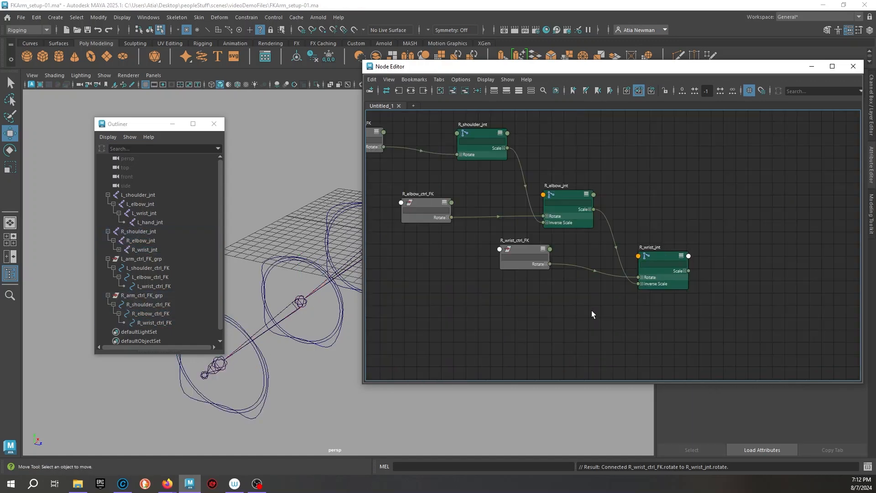
click(811, 66)
Go through the right FK controls in the hierarchy and select R_shoulder_ctrl_FK in object selection mode
alt+drag(450, 383, 305, 315)
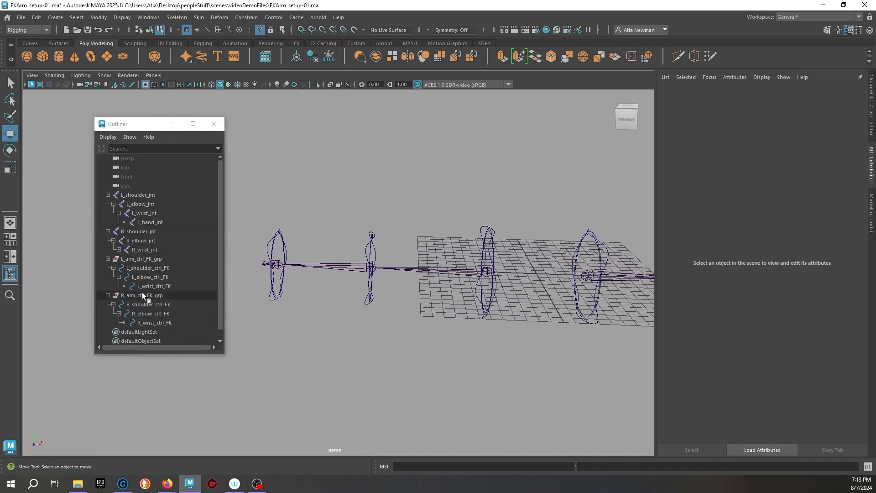
drag(134, 126, 166, 87)
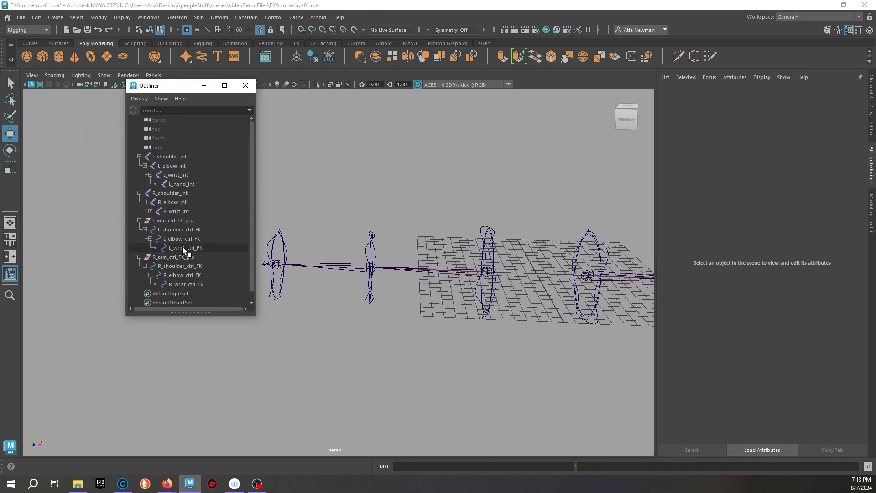
click(185, 266)
click(191, 275)
click(195, 284)
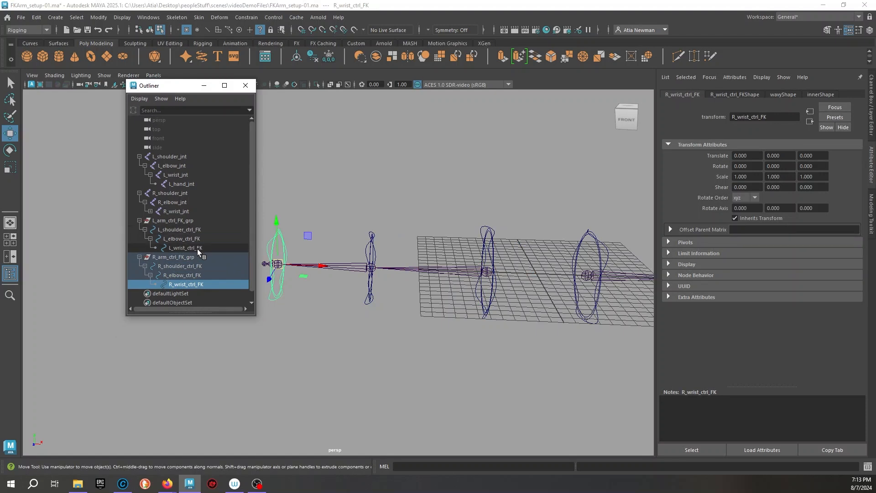
click(481, 304)
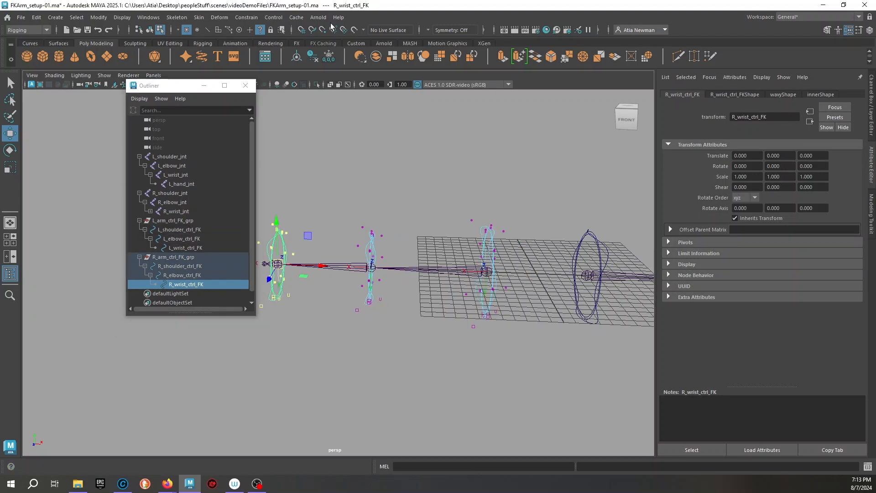
click(150, 30)
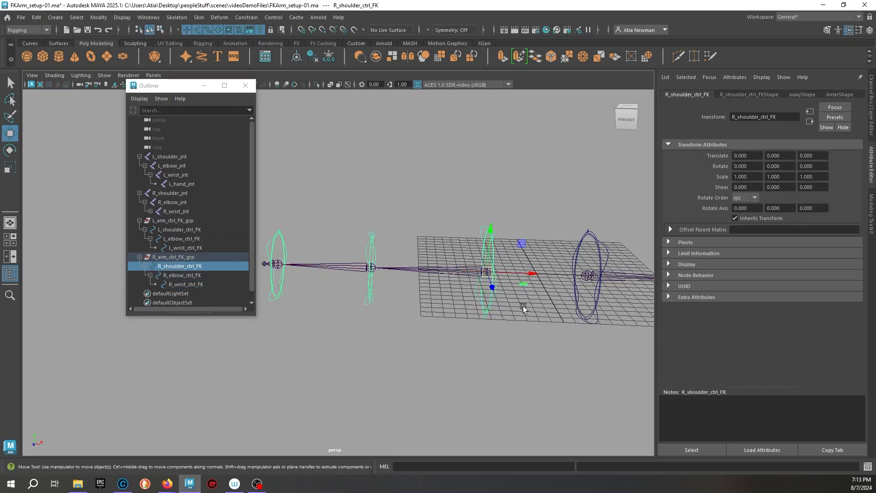
Try rotating R_shoulder_ctrl_FK about -54° in Z, -60° in Y, 50° in X and 29° in Z, undoing each rotation
key(e)
drag(467, 239, 505, 243)
key(ctrl+z)
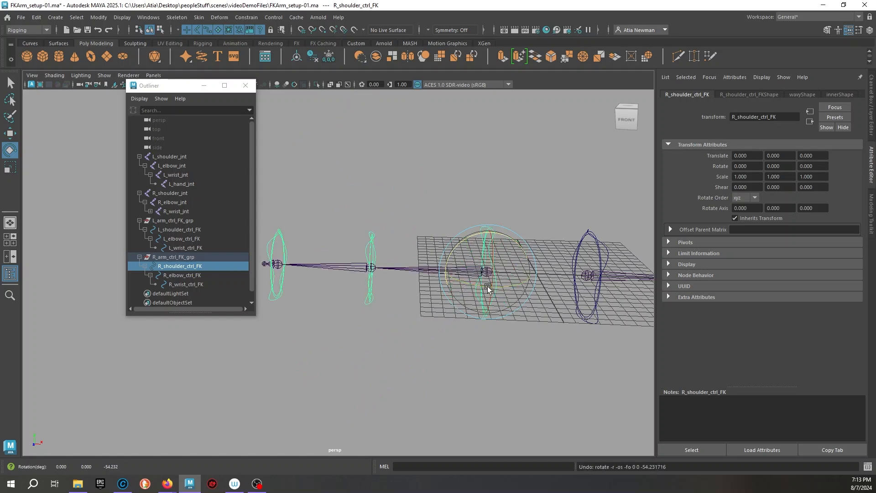
drag(470, 287, 444, 283)
key(ctrl+z)
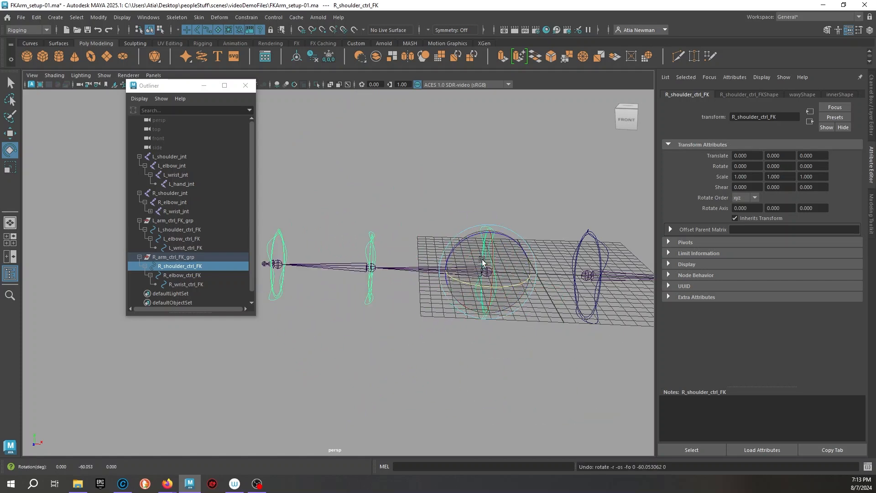
drag(494, 251, 492, 286)
key(ctrl+z)
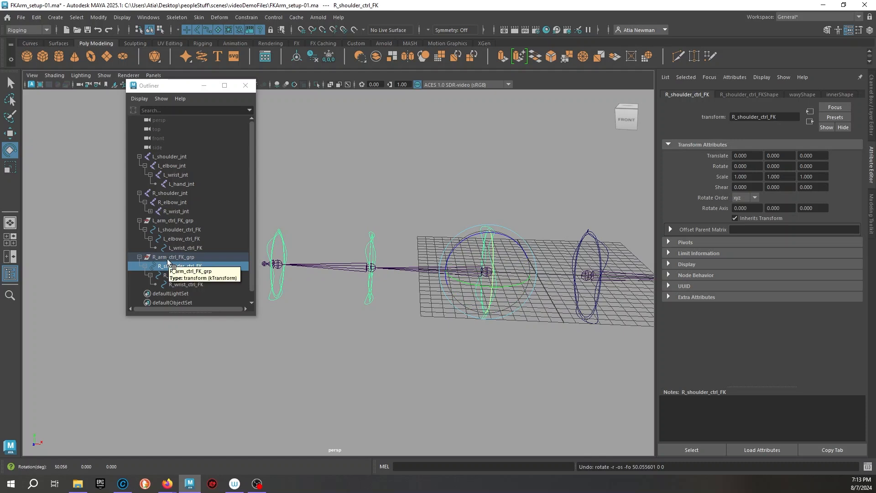
drag(453, 248, 448, 261)
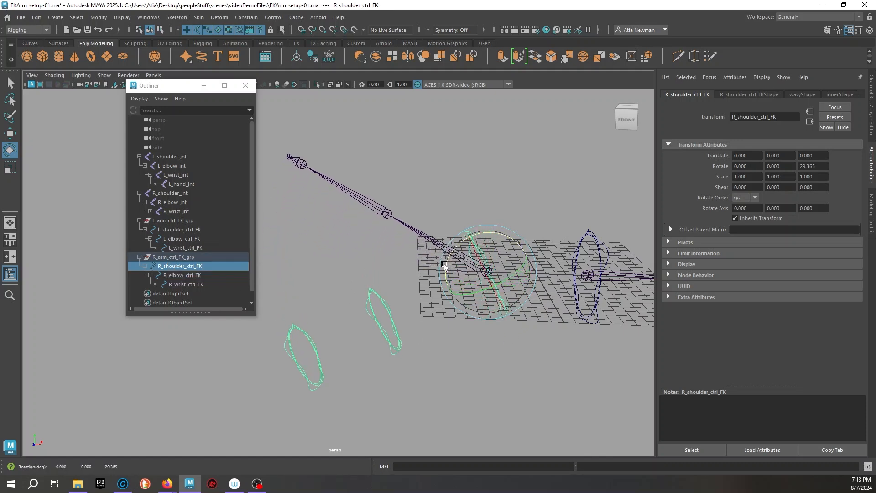
key(ctrl+z)
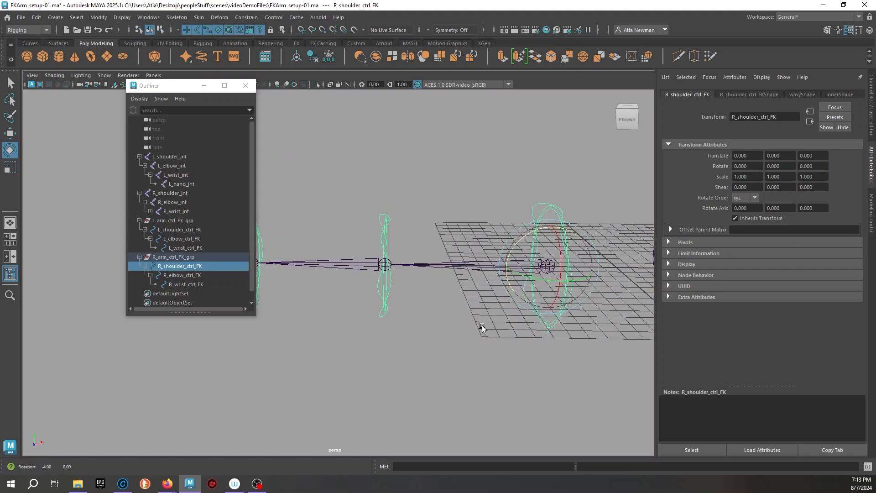
Try rotating R_shoulder_ctrl_FK about 39° in Z and about -6° in X, undoing both rotations
alt+drag(472, 327, 542, 323)
drag(416, 209, 407, 241)
alt+drag(479, 295, 394, 314)
key(ctrl+z)
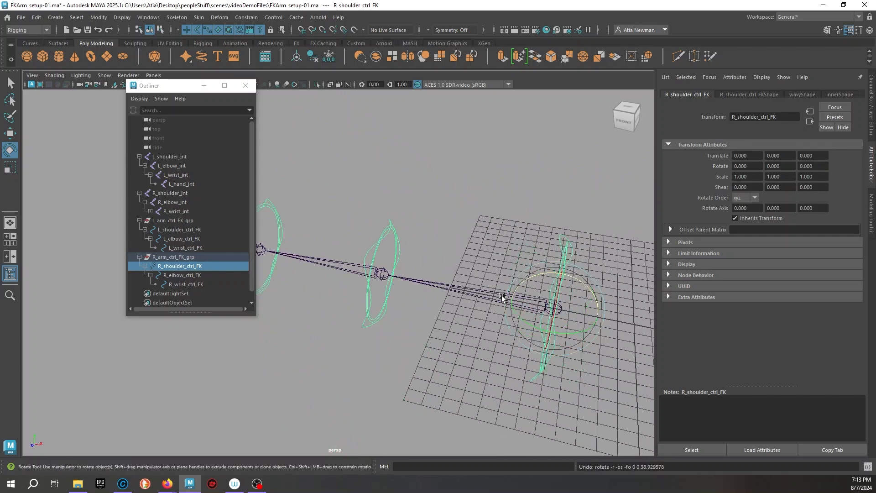
drag(528, 315, 557, 313)
key(ctrl+z)
key(ctrl+z)
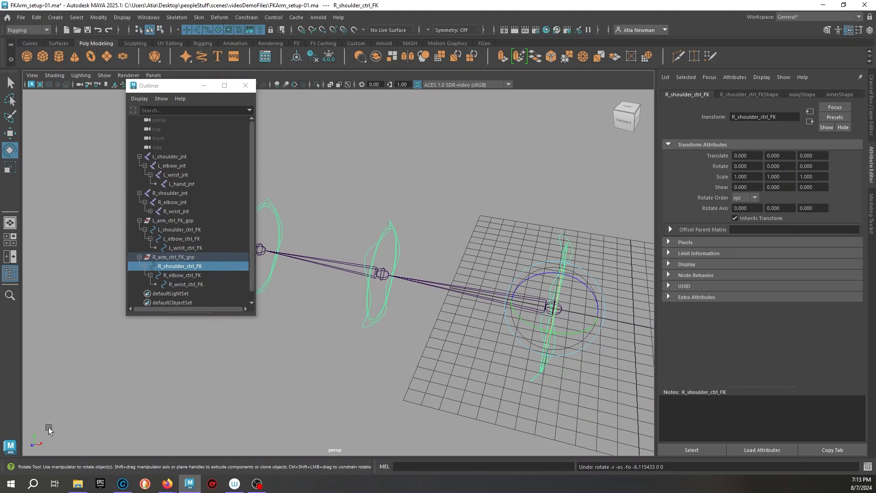
Delete the Rotate connections from the right elbow, wrist and shoulder FK controls to their joints, and minimize the Node Editor
key(alt+Tab)
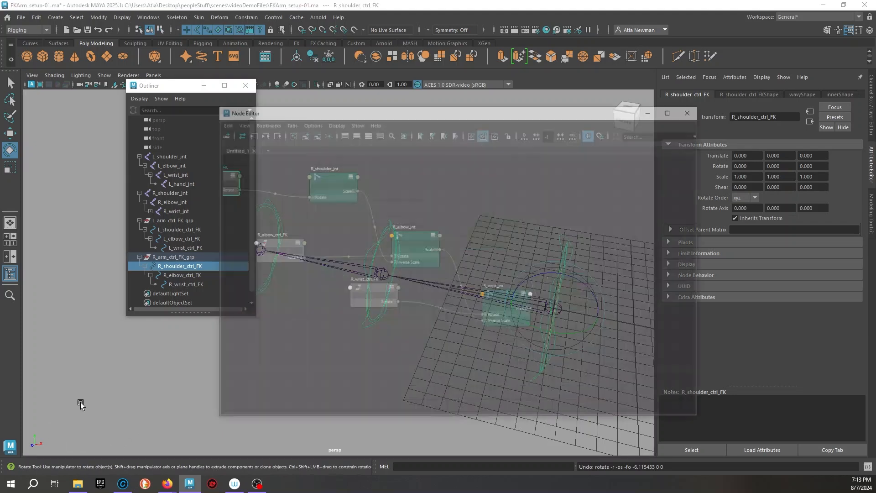
click(479, 217)
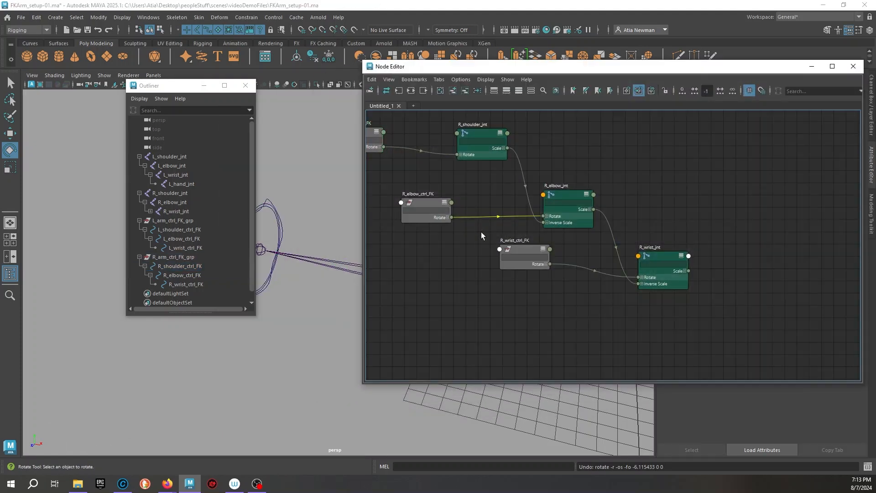
key(Delete)
key(Delete)
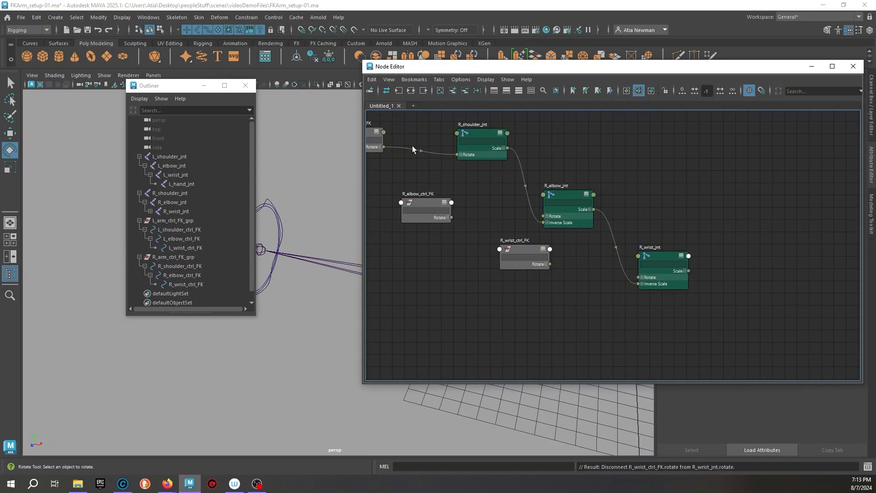
drag(418, 165, 418, 163)
key(Delete)
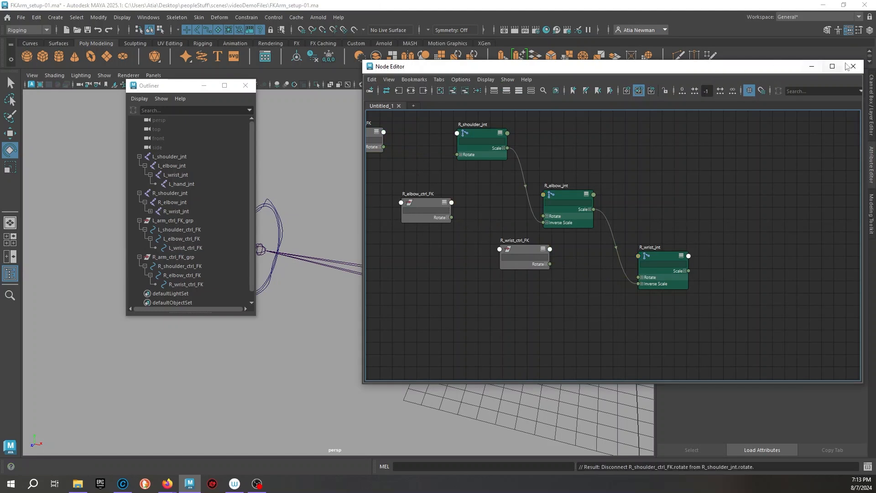
click(806, 69)
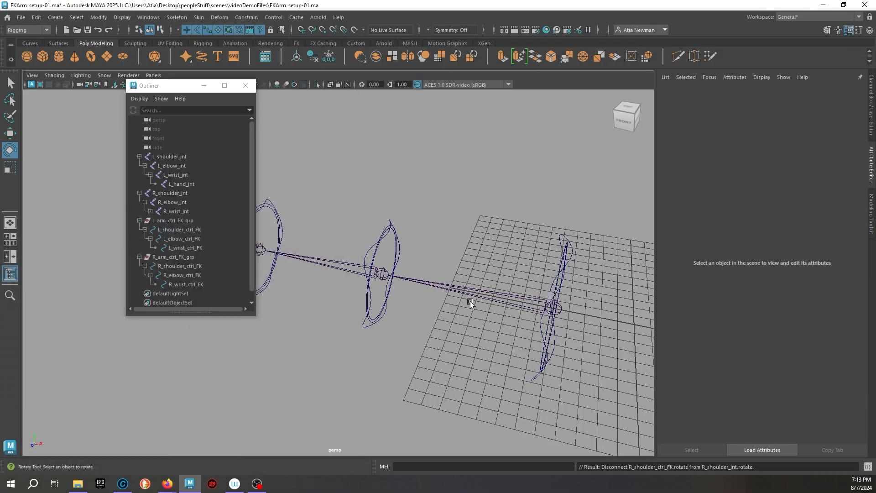
Set R_arm_ctrl_FK_grp's Scale X to -1 and its Scale Y and Scale Z to 1
click(194, 257)
click(870, 32)
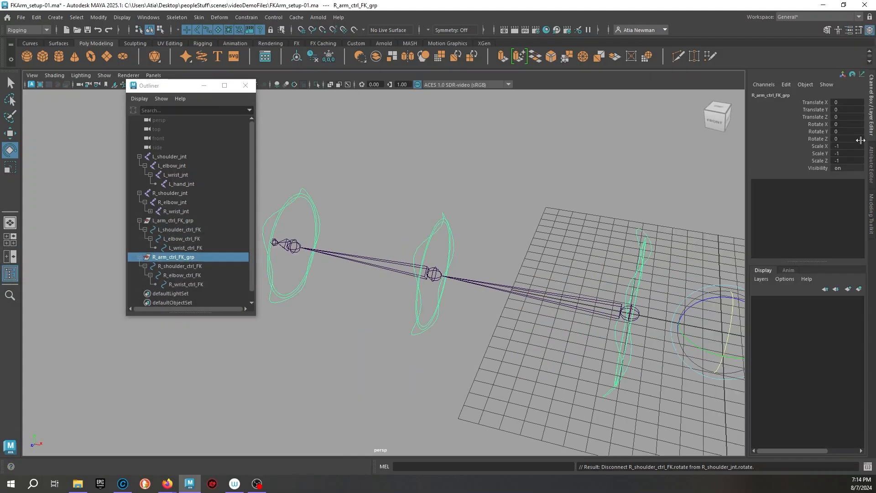
drag(846, 146, 847, 161)
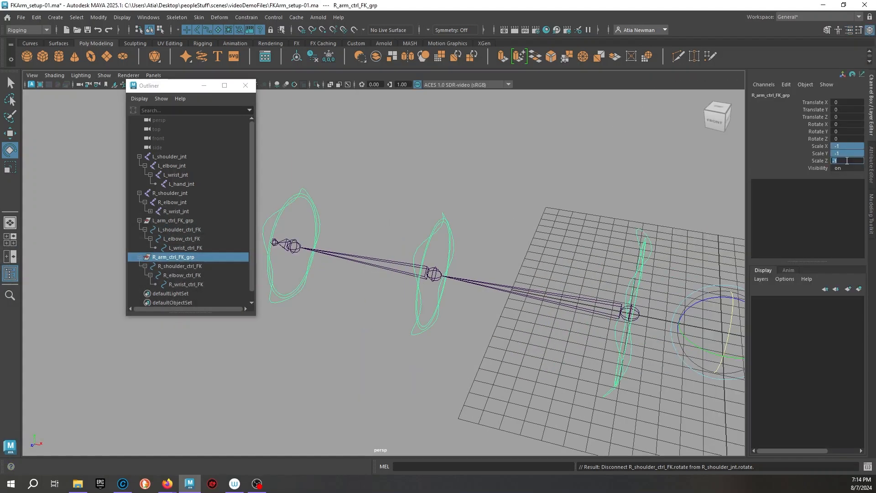
key(Return)
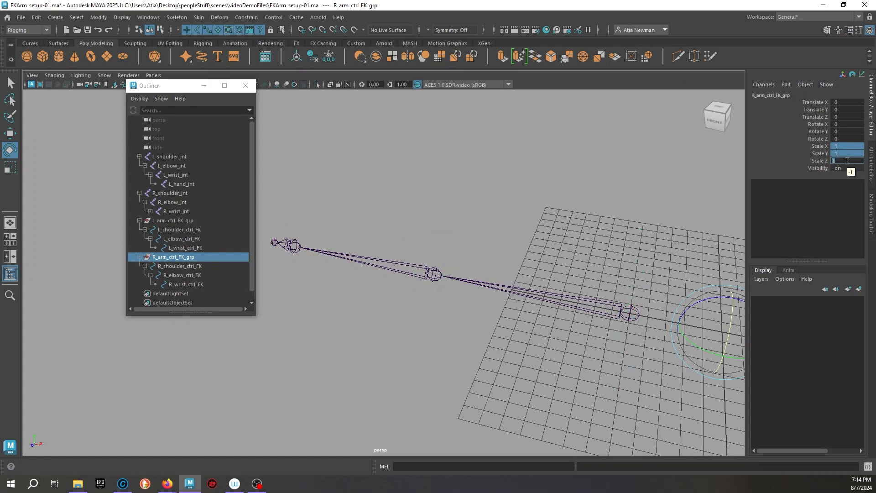
click(848, 146)
text(-1)
key(Return)
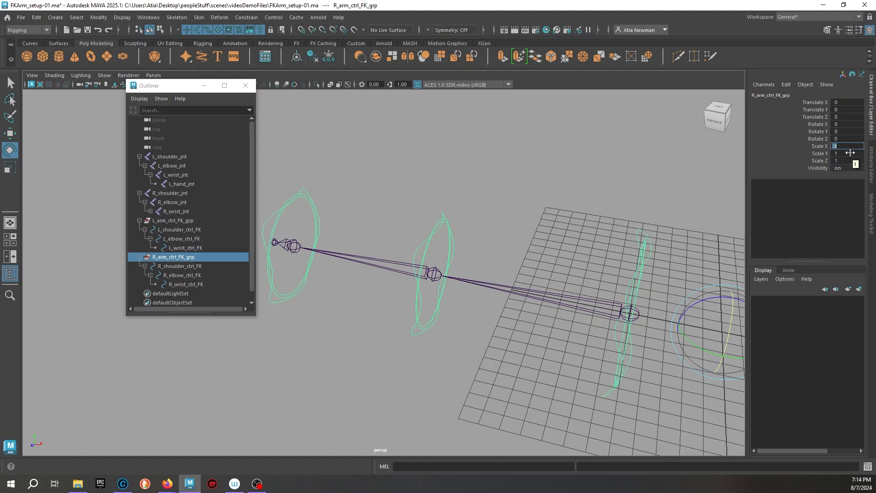
click(176, 261)
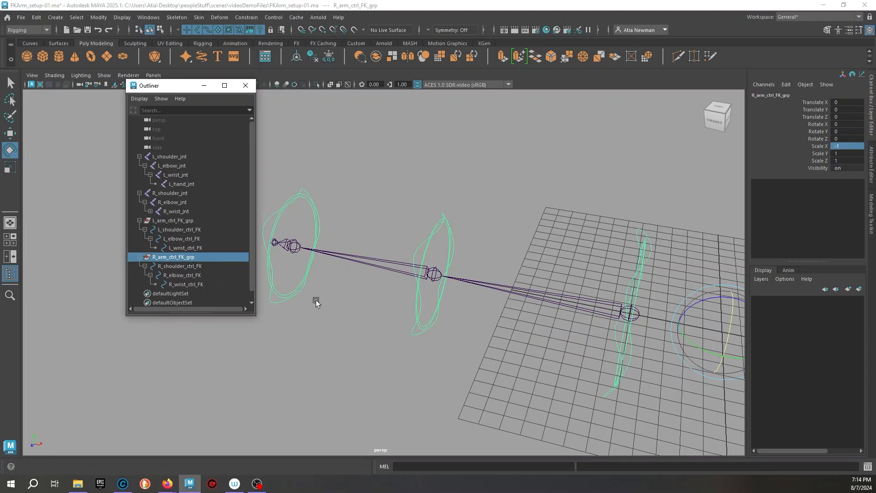
Reconnect the Rotate outputs of the right shoulder, elbow and wrist FK controls to their joints' Rotate inputs and minimize the Node Editor
key(alt+Tab)
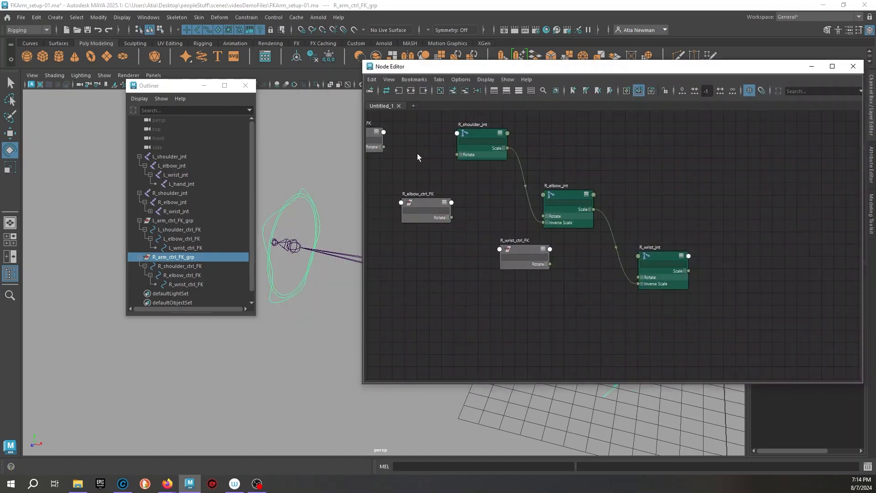
alt+middle_drag(405, 156, 461, 164)
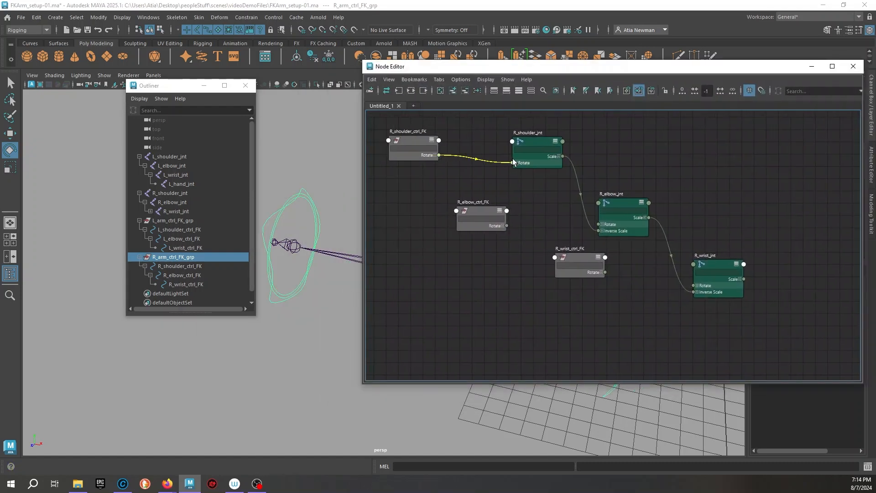
drag(438, 155, 515, 163)
drag(507, 226, 598, 224)
drag(605, 271, 694, 286)
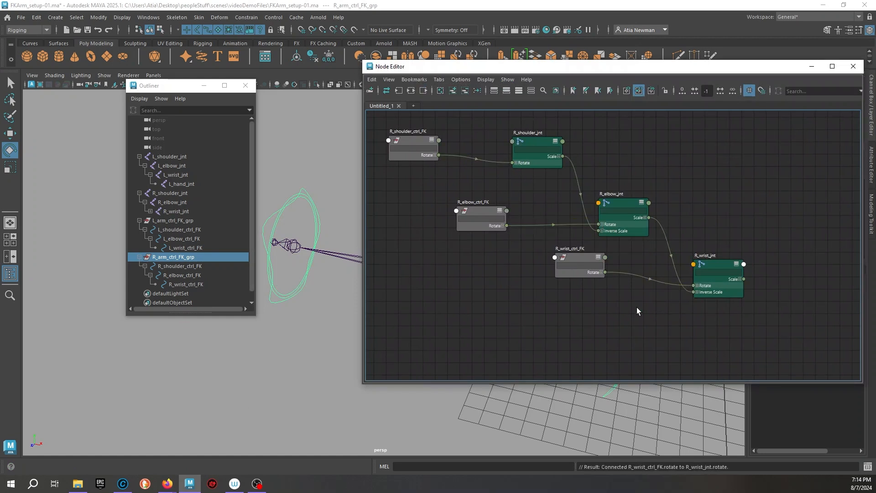
click(811, 67)
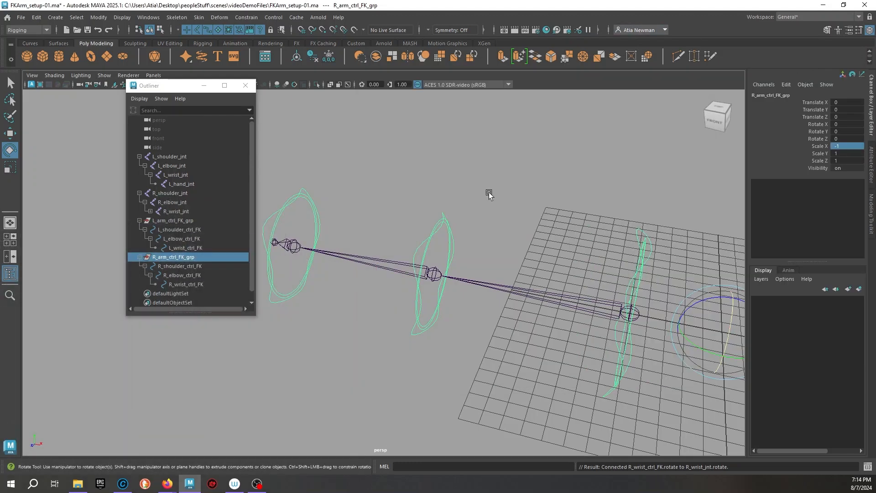
Rotate R_shoulder_ctrl_FK about 54° around X to test how the right arm joints follow
alt+drag(300, 297, 406, 307)
click(528, 226)
drag(527, 231, 511, 290)
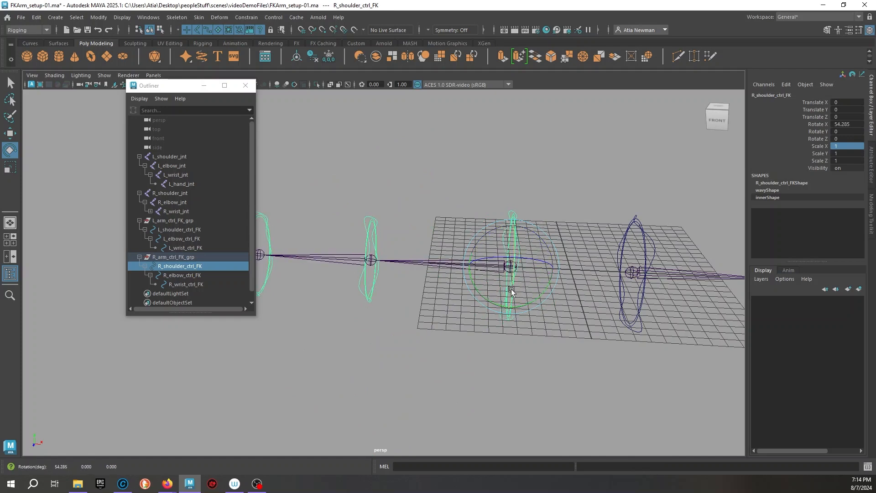
Test how the right elbow joint follows by rotating R_elbow_ctrl_FK, including about -71° around Y, and undo the test rotations
click(365, 242)
drag(388, 230, 399, 232)
key(ctrl+z)
key(ctrl+z)
key(ctrl+z)
key(ctrl+z)
key(ctrl+z)
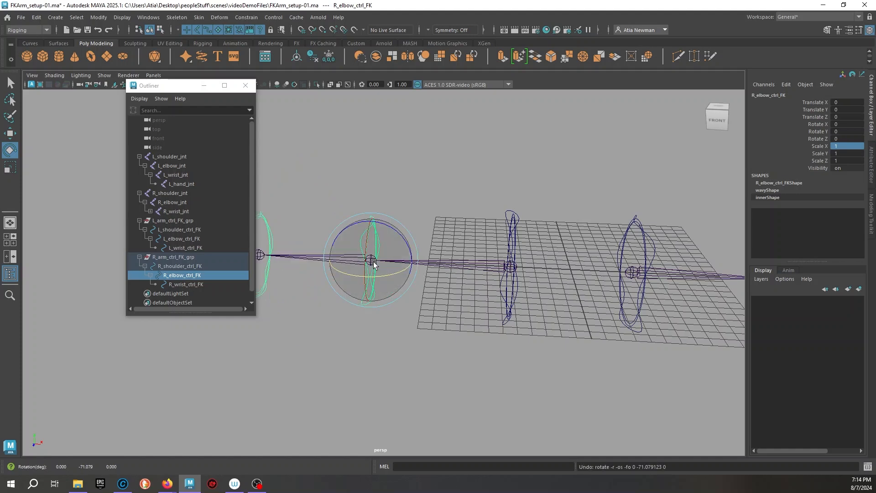
mouse_move(373, 261)
mouse_down()
mouse_move(383, 277)
mouse_move(360, 259)
mouse_up()
key(ctrl+z)
Test R_wrist_ctrl_FK by rotating it about -12° around X and 9° around Z, and undo the rotations
alt+middle_drag(309, 261, 391, 259)
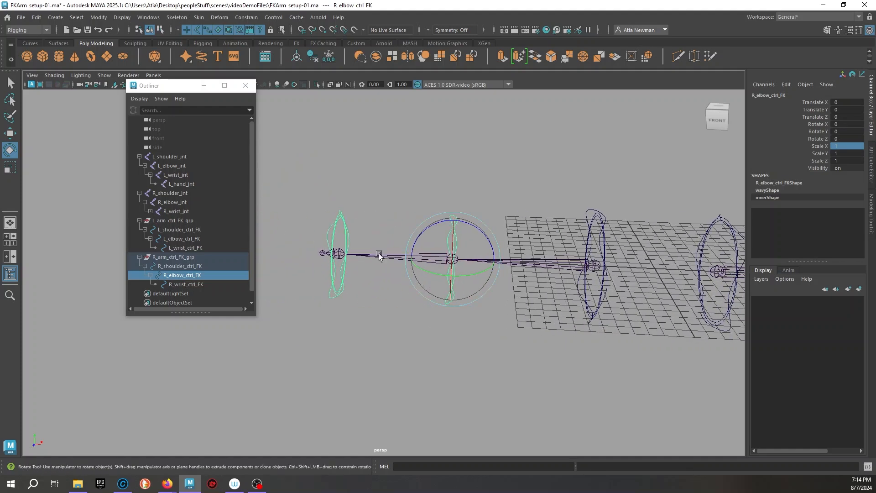
click(340, 224)
mouse_move(346, 226)
mouse_down()
mouse_move(349, 273)
mouse_move(334, 280)
mouse_move(335, 233)
mouse_up()
key(ctrl+z)
key(ctrl+z)
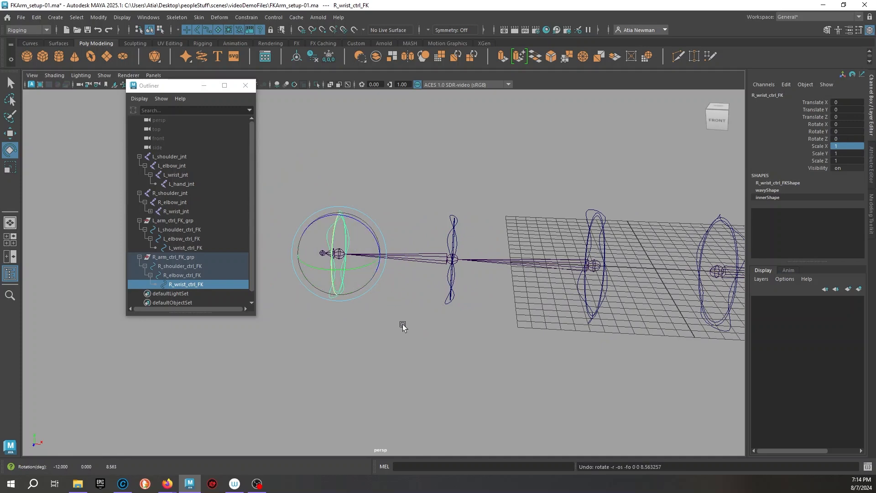
Test mirrored movement by rotating R_shoulder_ctrl_FK and L_shoulder_ctrl_FK together, undo the rotation and clear the selection
scroll(405, 324, down, 4)
alt+middle_drag(404, 322, 362, 319)
click(363, 319)
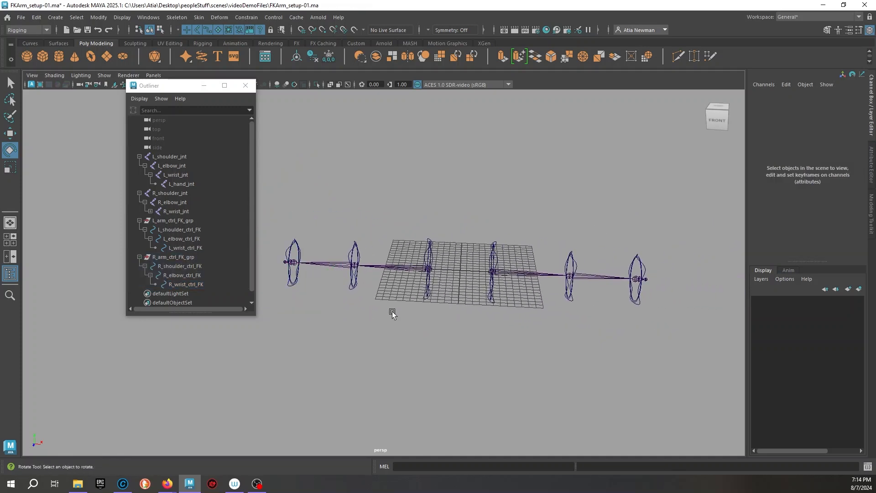
click(439, 252)
key(q)
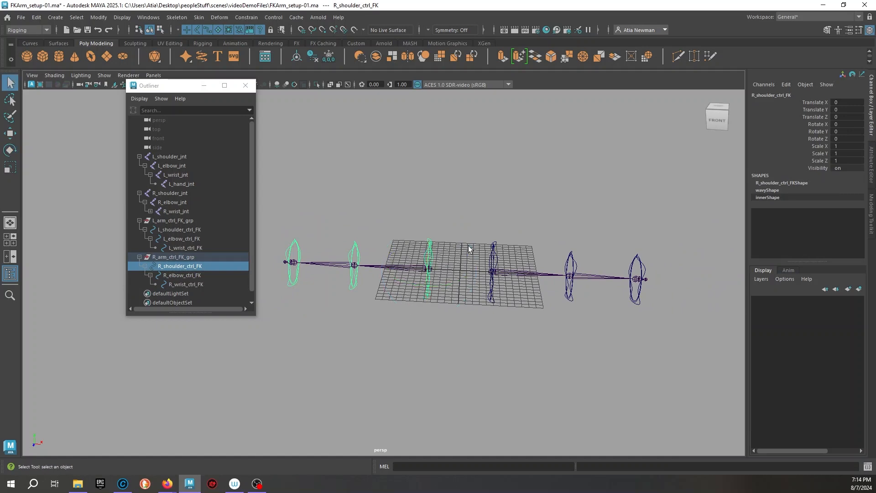
shift+click(567, 266)
key(e)
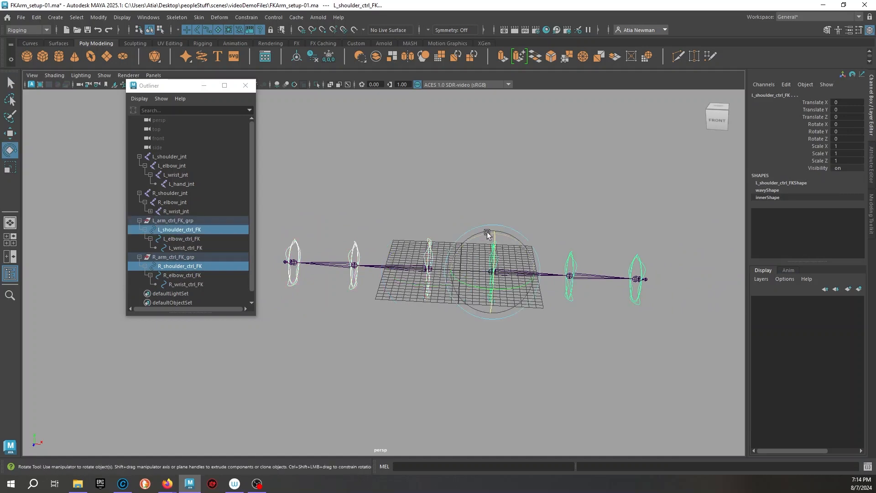
mouse_move(486, 231)
mouse_down()
mouse_move(449, 239)
mouse_move(543, 240)
mouse_move(535, 239)
mouse_move(463, 251)
mouse_move(561, 259)
mouse_move(495, 242)
mouse_move(493, 227)
mouse_move(506, 212)
mouse_move(469, 217)
mouse_move(479, 230)
mouse_up()
key(ctrl+z)
click(434, 317)
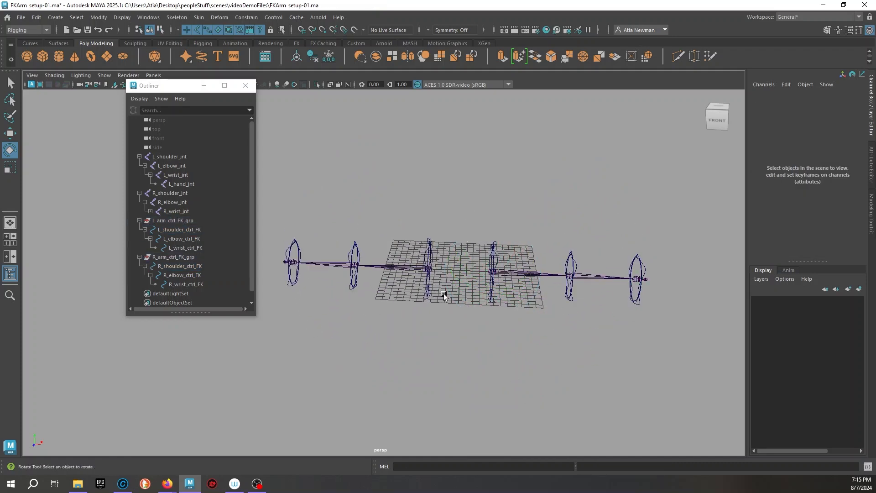
alt+drag(538, 357, 399, 313)
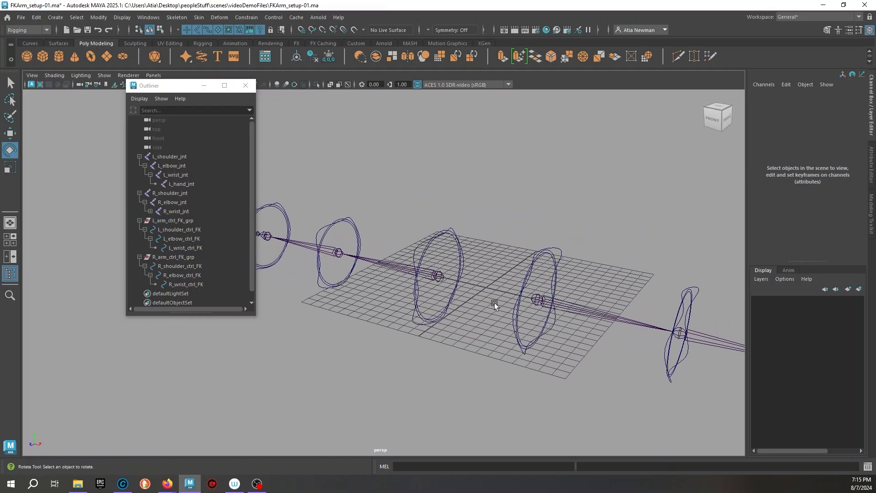
alt+drag(405, 347, 438, 337)
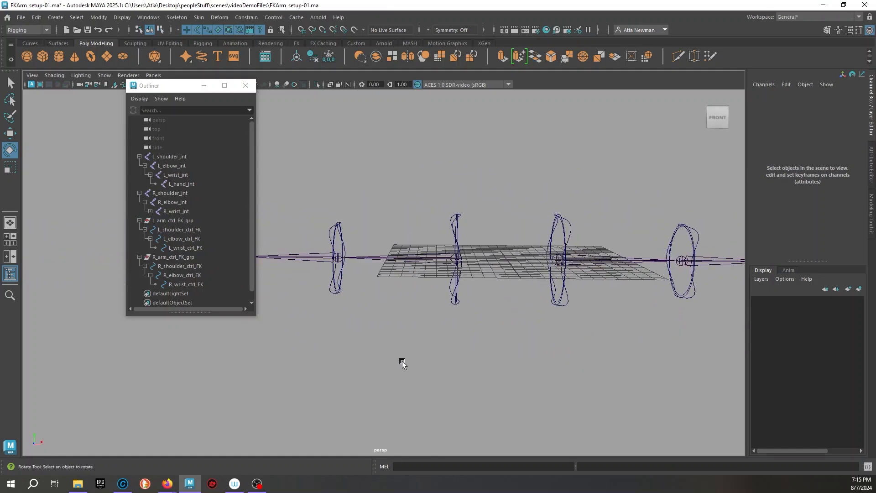